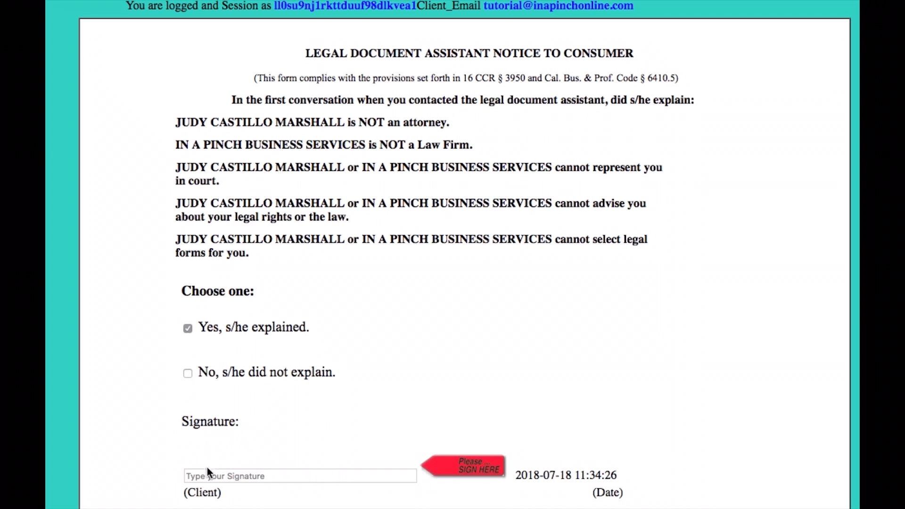
# Step: Sign the consumer notice as "Your Name" and enter "Your Initials" in the initial field under the contract's important notices
pyautogui.write('Your Name')
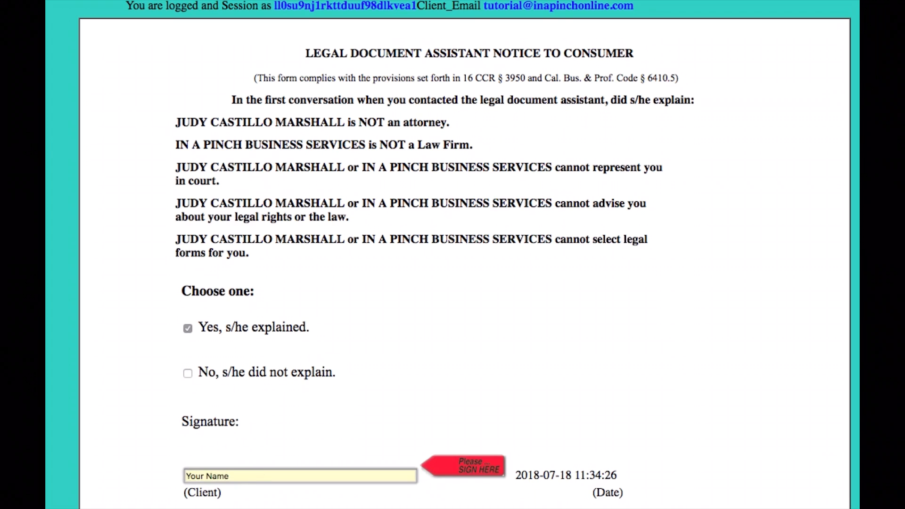
pyautogui.scroll(-4, 464, 255)
pyautogui.scroll(-10, 464, 255)
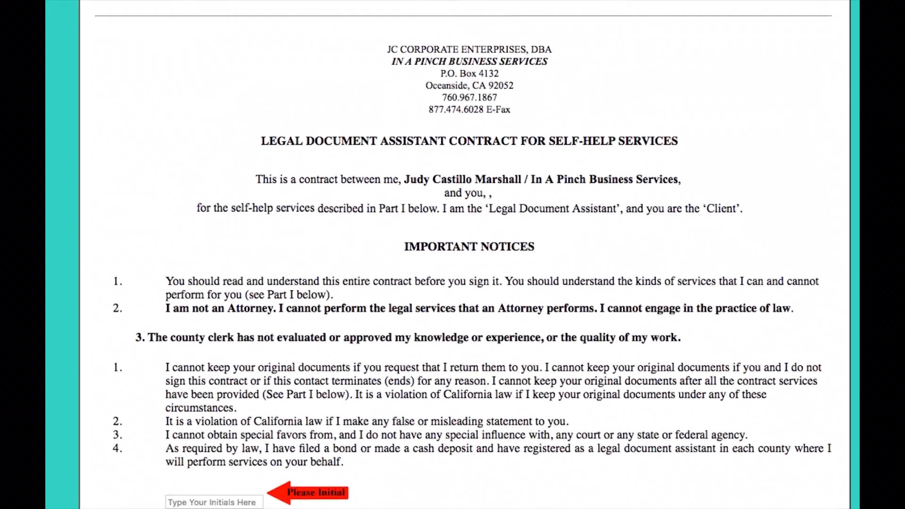
pyautogui.scroll(-1, 176, 472)
pyautogui.click(177, 473)
pyautogui.write('Your Initials')
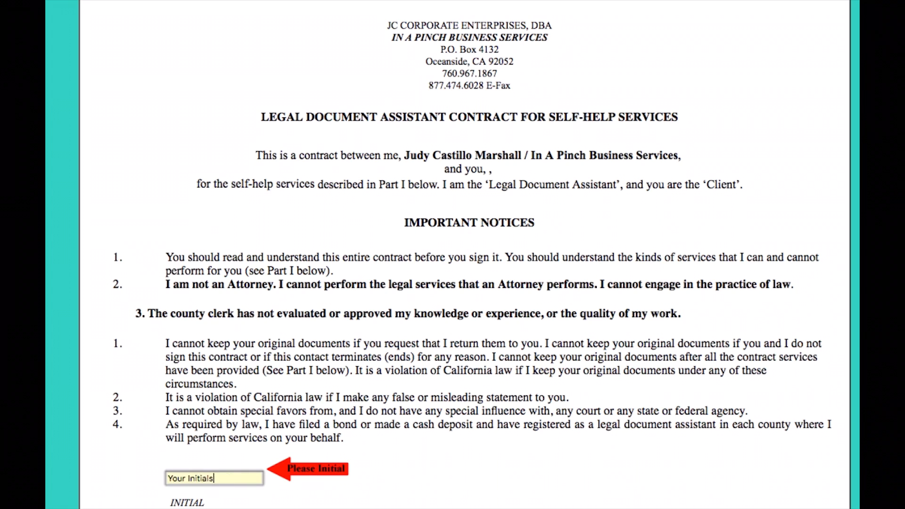
# Step: Choose 07. Prepare Quitclaim Deed (San Diego County) for Section A and 01. Recording Service Hand Deliver (San Diego County) for Section B, and continue
pyautogui.scroll(-10, 384, 409)
pyautogui.scroll(-6, 384, 409)
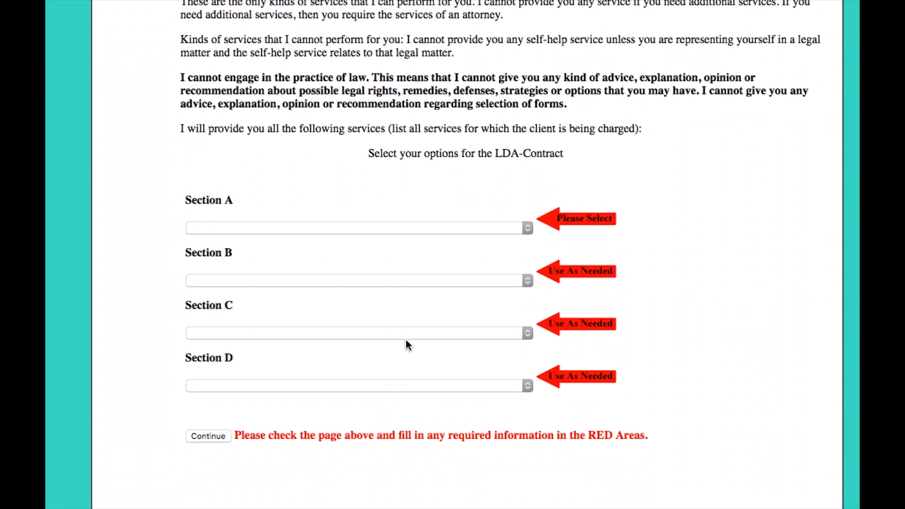
pyautogui.click(462, 228)
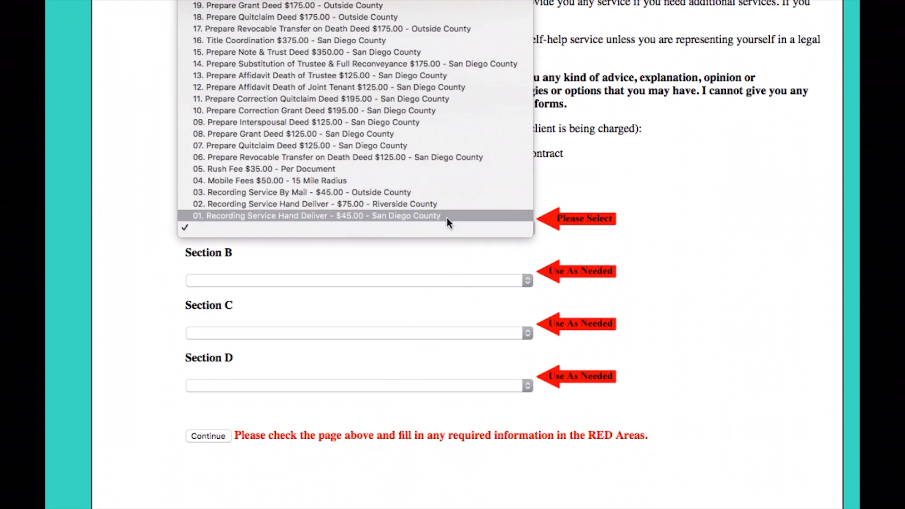
pyautogui.click(405, 145)
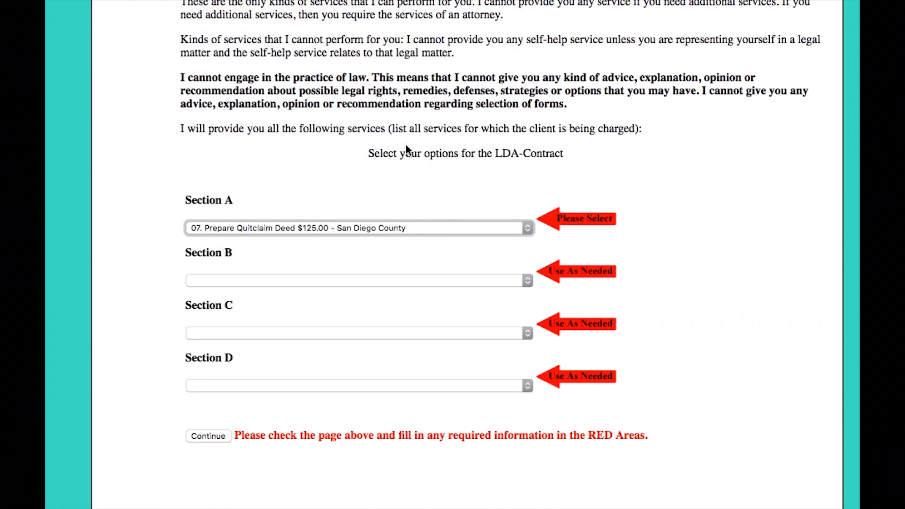
pyautogui.click(377, 282)
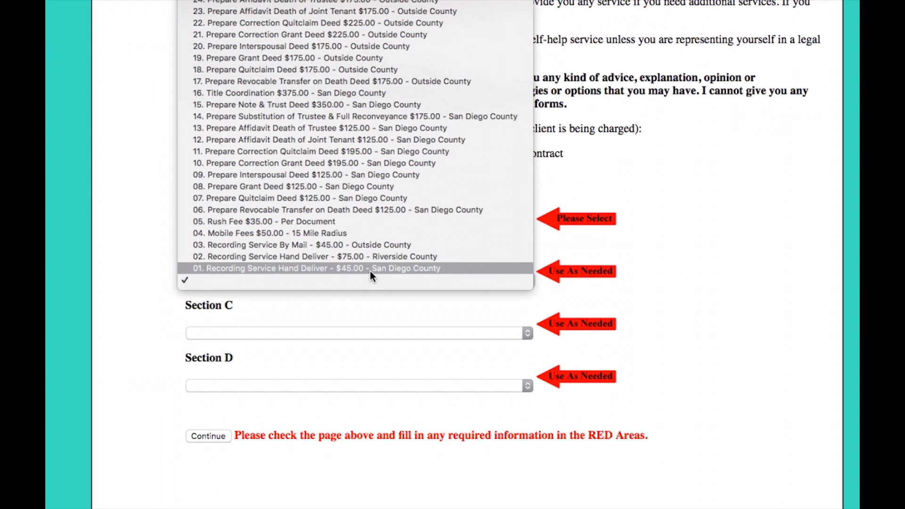
pyautogui.click(371, 269)
pyautogui.click(141, 336)
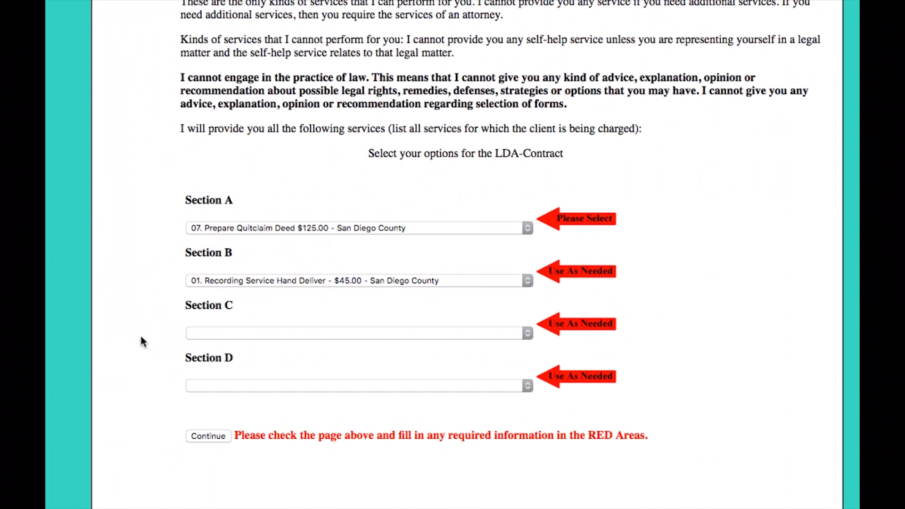
pyautogui.click(194, 435)
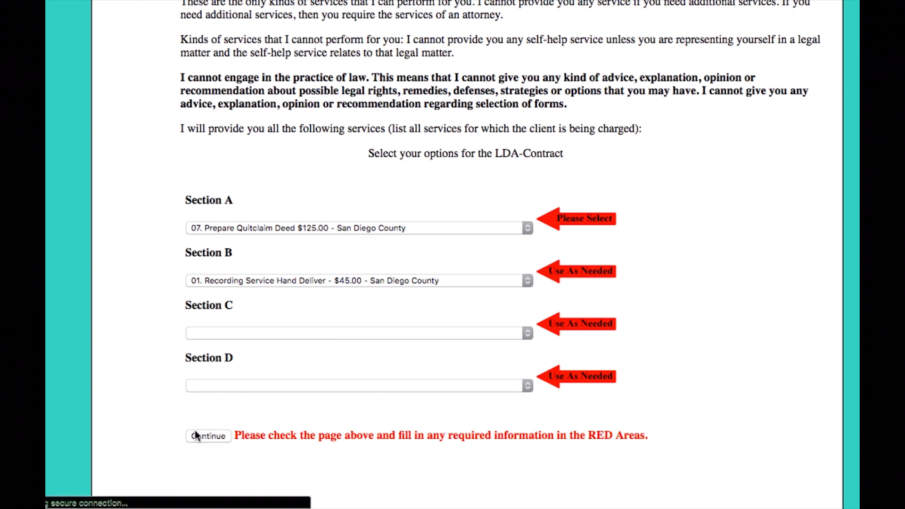
# Step: Enter "Your Initials" in the initial fields on page 3 and page 4 of the contract
pyautogui.click(155, 274)
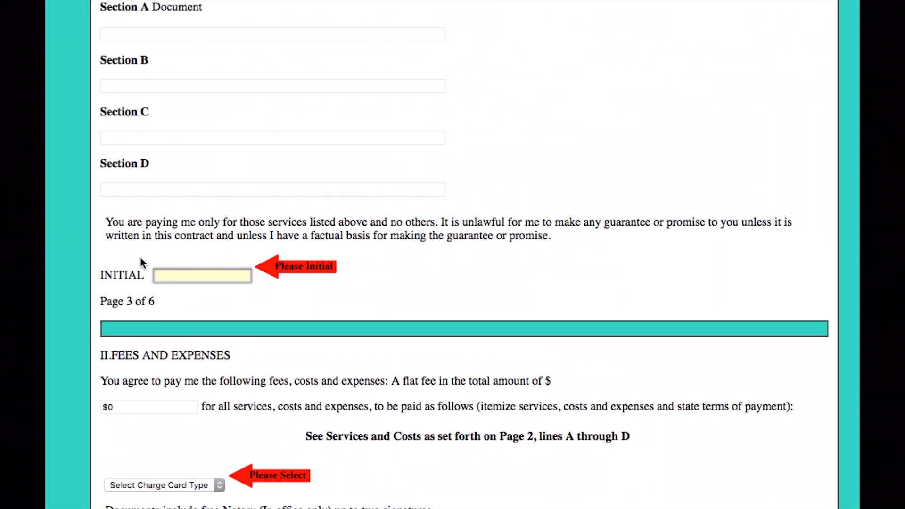
pyautogui.write('Your Initials')
pyautogui.scroll(-5, 143, 262)
pyautogui.scroll(-3, 141, 259)
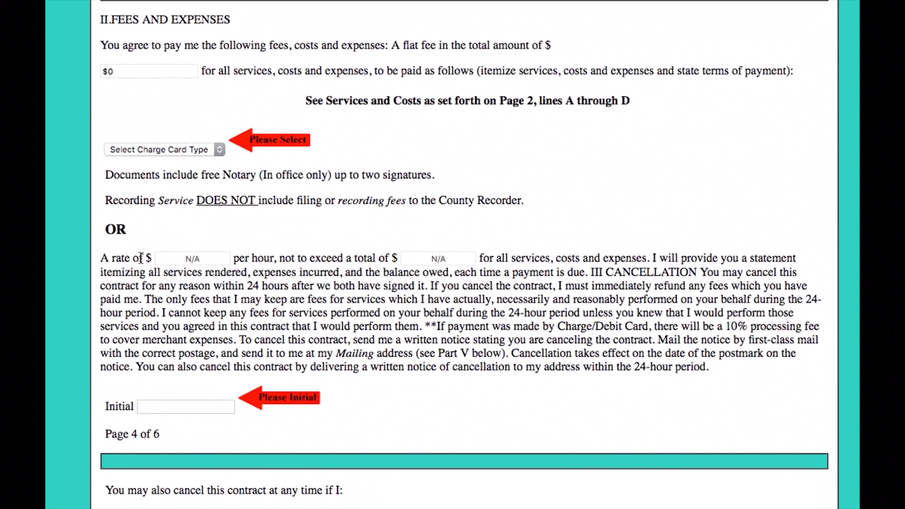
pyautogui.click(152, 151)
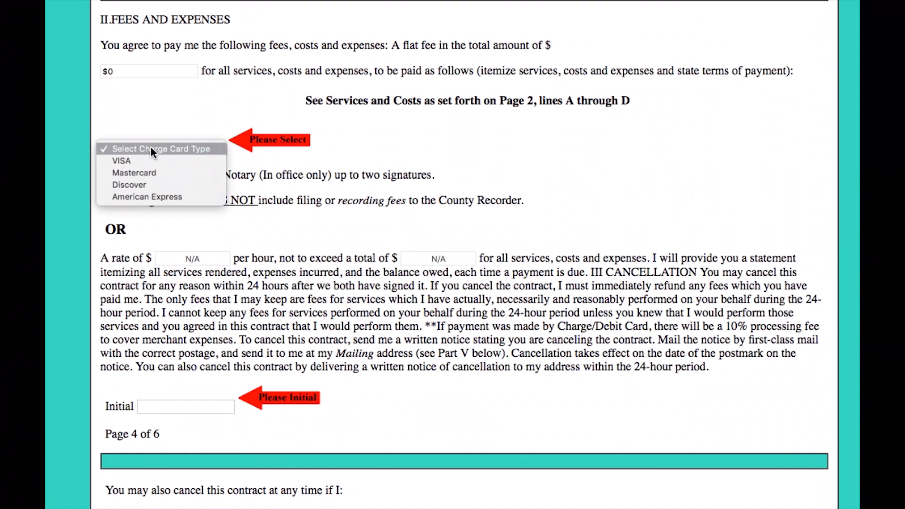
pyautogui.click(143, 367)
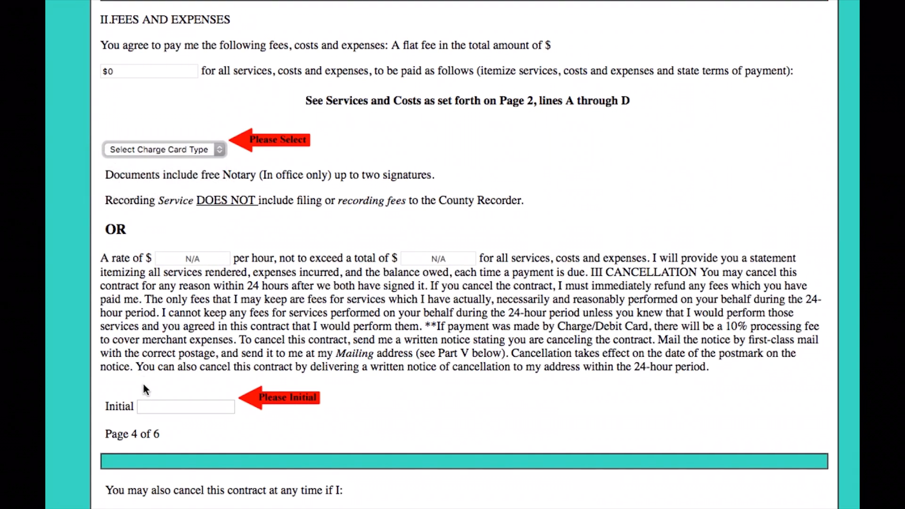
pyautogui.click(149, 406)
pyautogui.write('Your Initials')
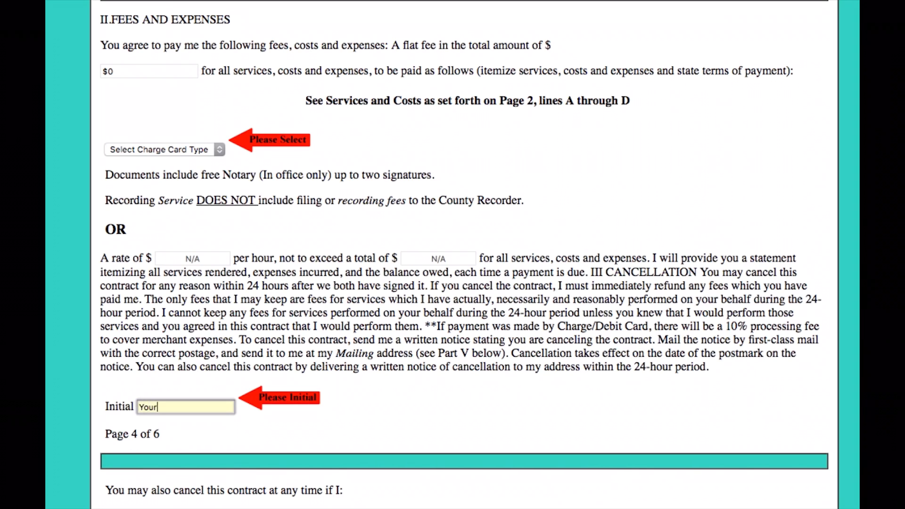
pyautogui.press('Tab')
# Step: Enter "Adding Spouse to Title" as the brief description of the client's legal matter on page 5
pyautogui.scroll(-10, 174, 375)
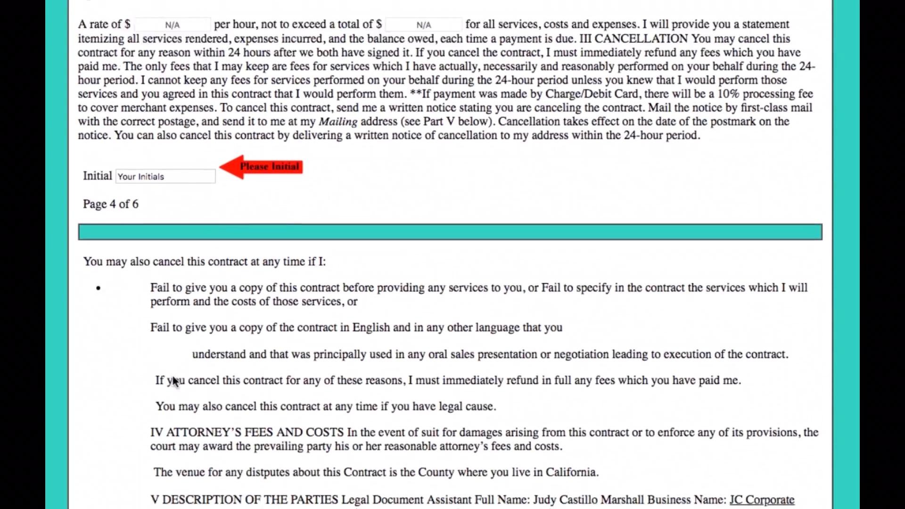
pyautogui.scroll(-5, 172, 380)
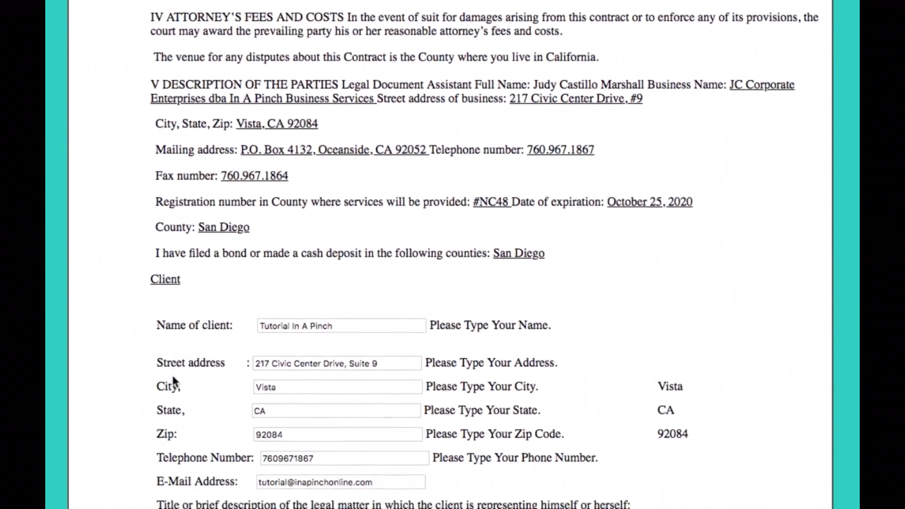
pyautogui.scroll(-1, 173, 379)
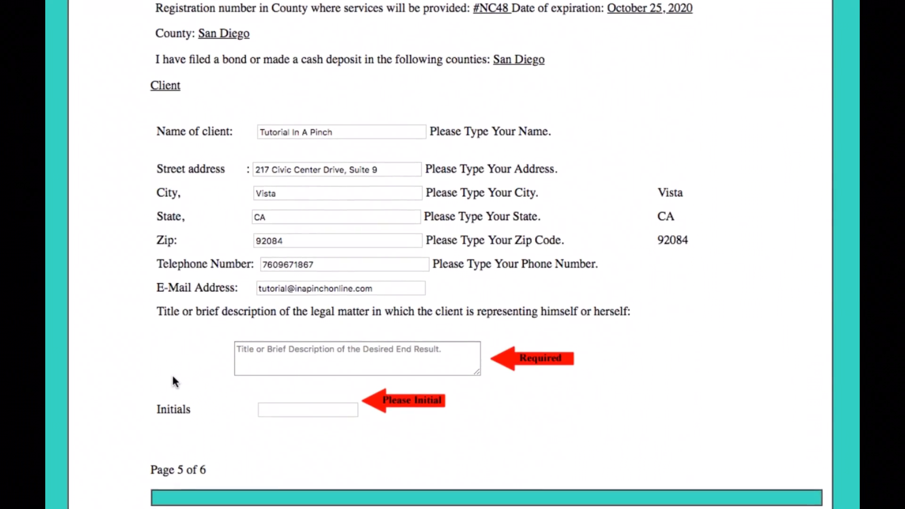
pyautogui.click(250, 351)
pyautogui.write('Addin')
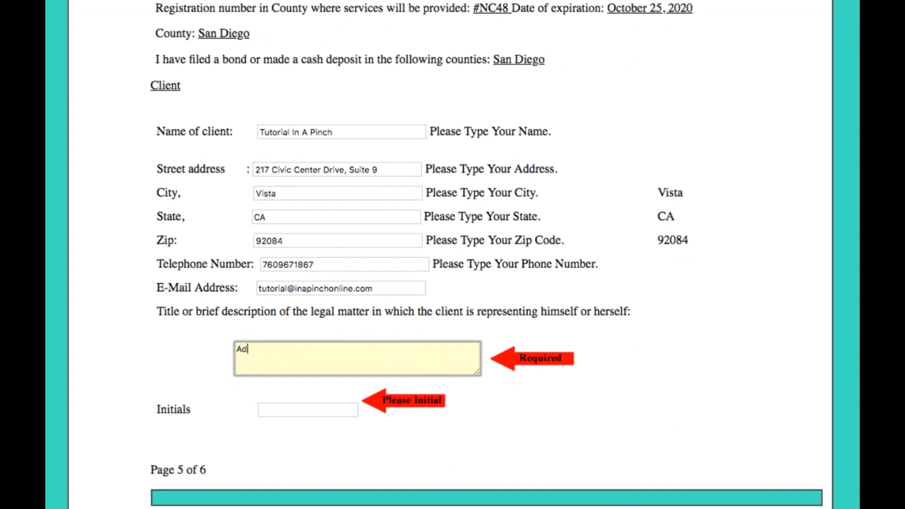
pyautogui.write('g Spouse to Title')
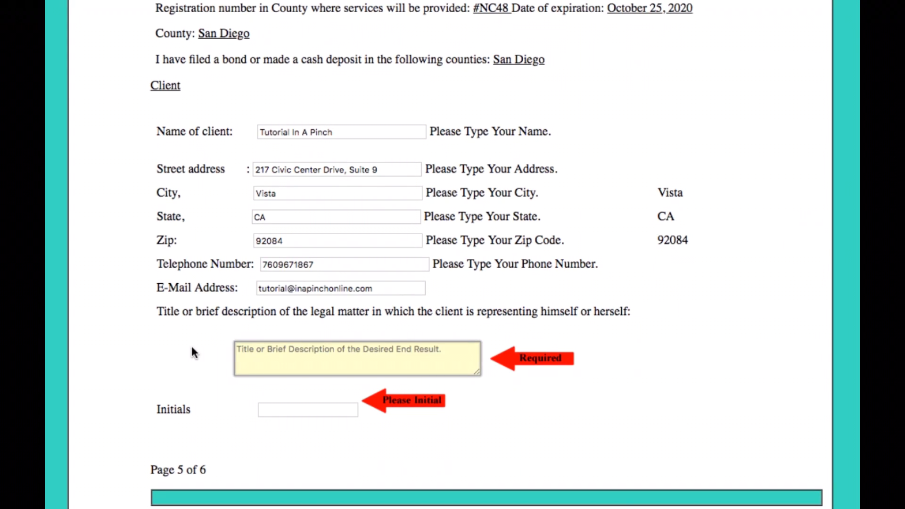
# Step: Replace the legal matter description with "Placing Property into Trust" and enter "Your Initials" on page 5
pyautogui.click(192, 346)
pyautogui.click(264, 357)
pyautogui.write('Placing P')
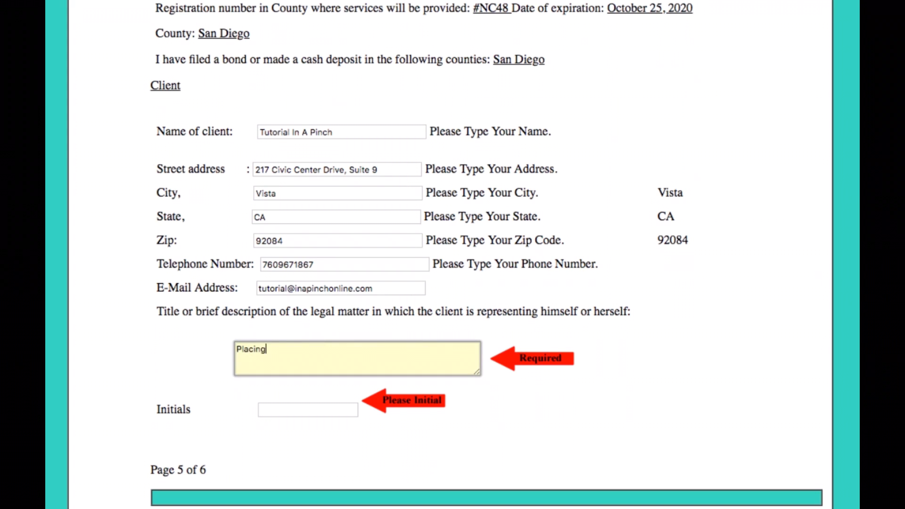
pyautogui.write('roperty into Trust')
pyautogui.click(278, 409)
pyautogui.write('Your Initials')
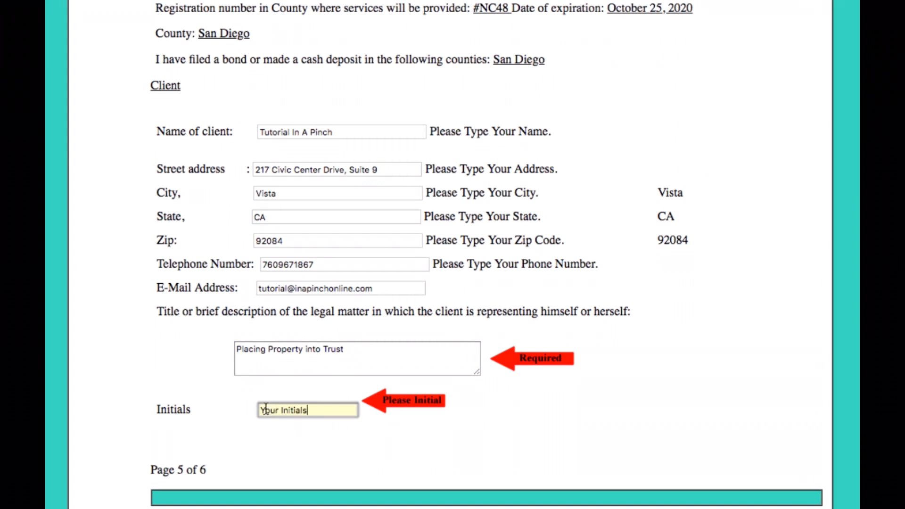
# Step: Sign both the client notices and the indemnification agreement on page 6 as "Your Name" and submit the contract
pyautogui.scroll(-7, 277, 402)
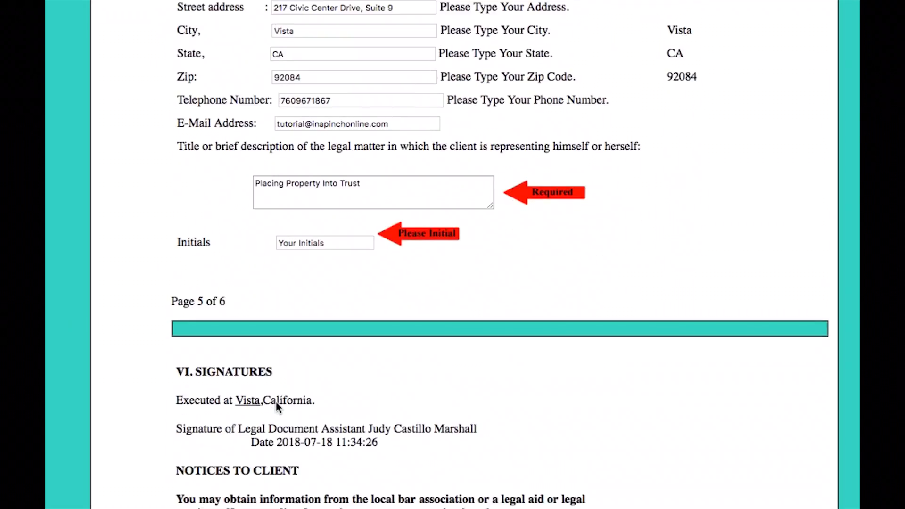
pyautogui.scroll(-8, 277, 403)
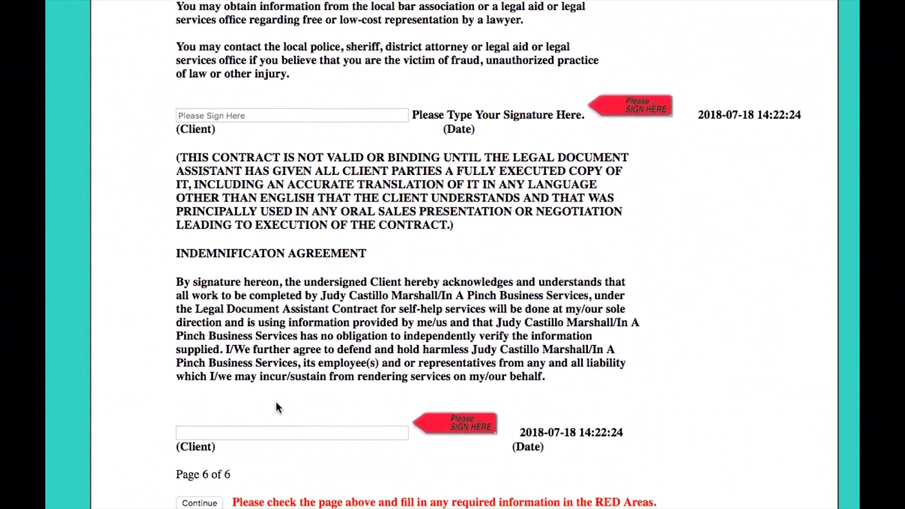
pyautogui.click(224, 83)
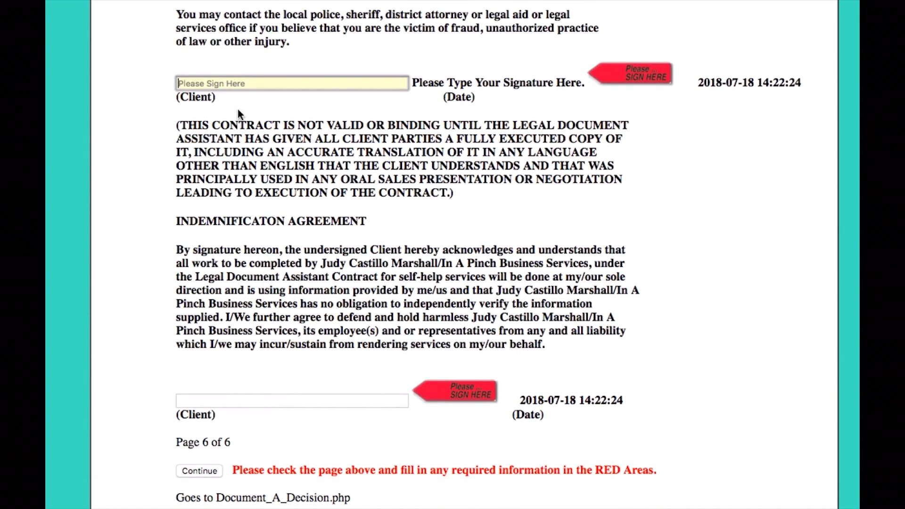
pyautogui.write('Your Name')
pyautogui.click(196, 402)
pyautogui.write('Your Nam')
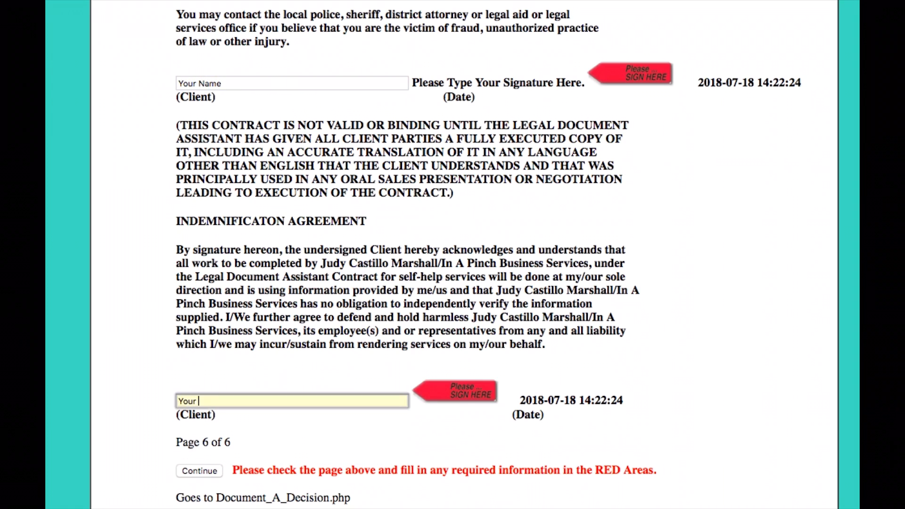
pyautogui.write('e')
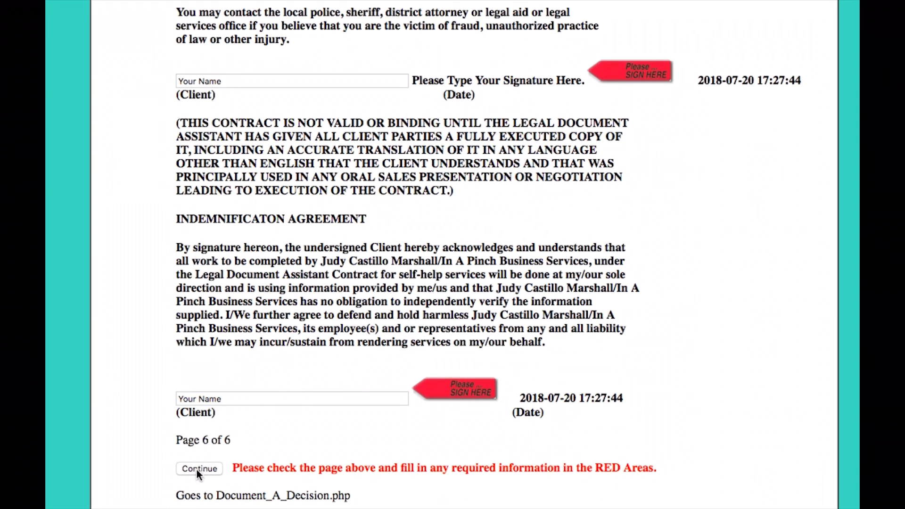
pyautogui.click(196, 469)
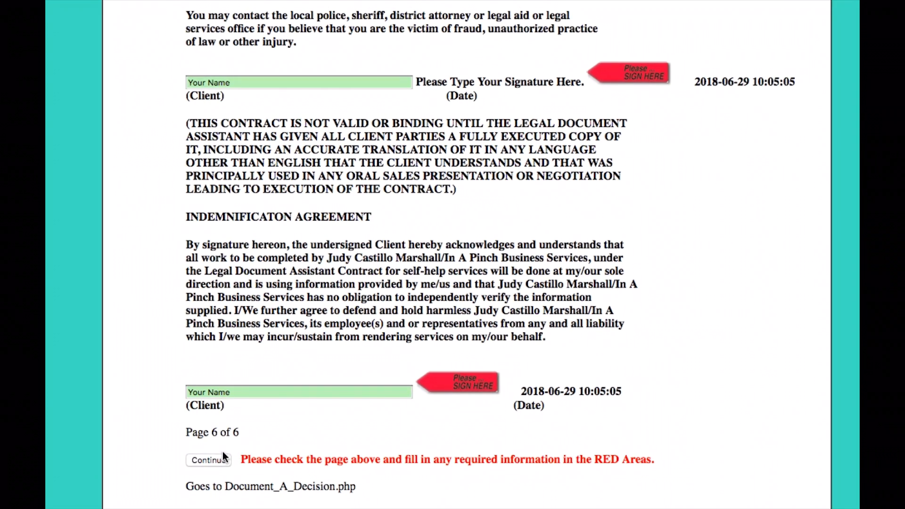
# Step: Enter "Your Initials" in the highlighted initial field on page 3 and submit the contract again
pyautogui.scroll(3, 226, 420)
pyautogui.scroll(20, 225, 420)
pyautogui.scroll(15, 225, 419)
pyautogui.scroll(4, 225, 420)
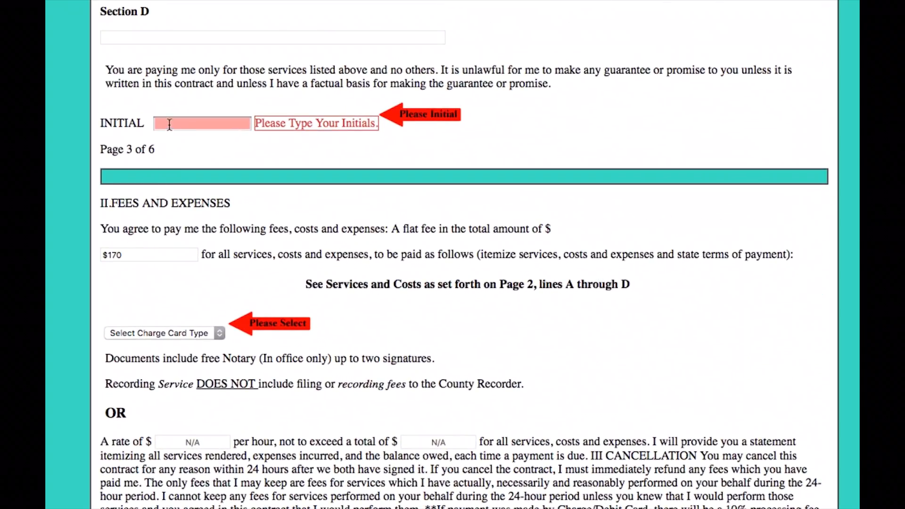
pyautogui.click(169, 124)
pyautogui.write('Your Initials')
pyautogui.scroll(-20, 226, 420)
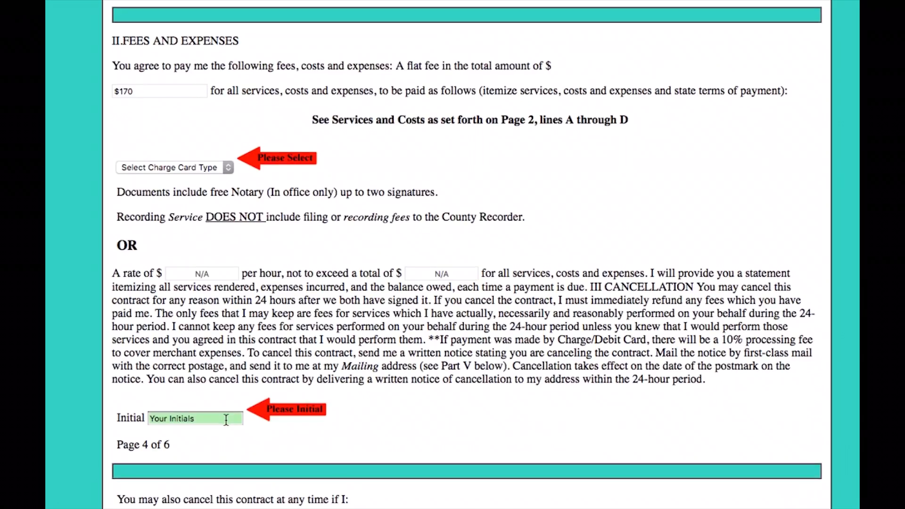
pyautogui.scroll(-20, 225, 420)
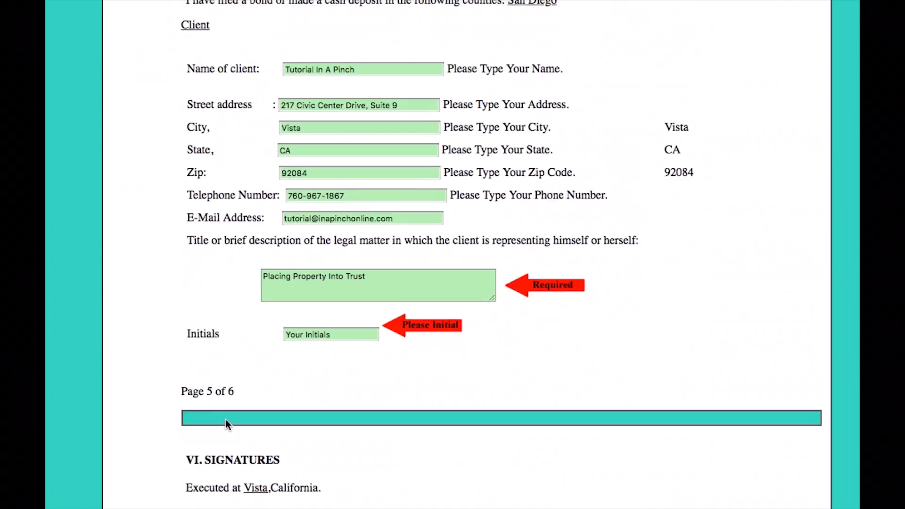
pyautogui.click(209, 461)
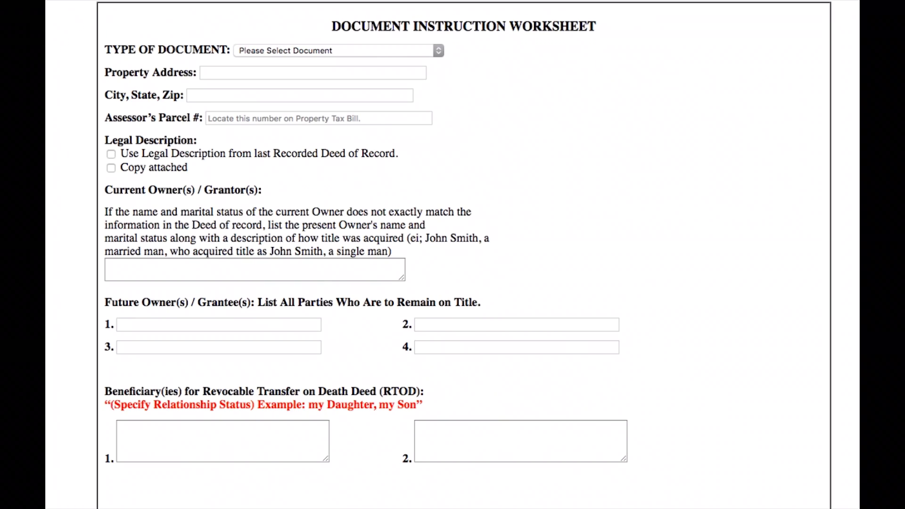
# Step: Set the worksheet's document type to Quitclaim Deed (D4) and fill in the property's street address, city, state and zip code
pyautogui.click(424, 52)
pyautogui.click(389, 100)
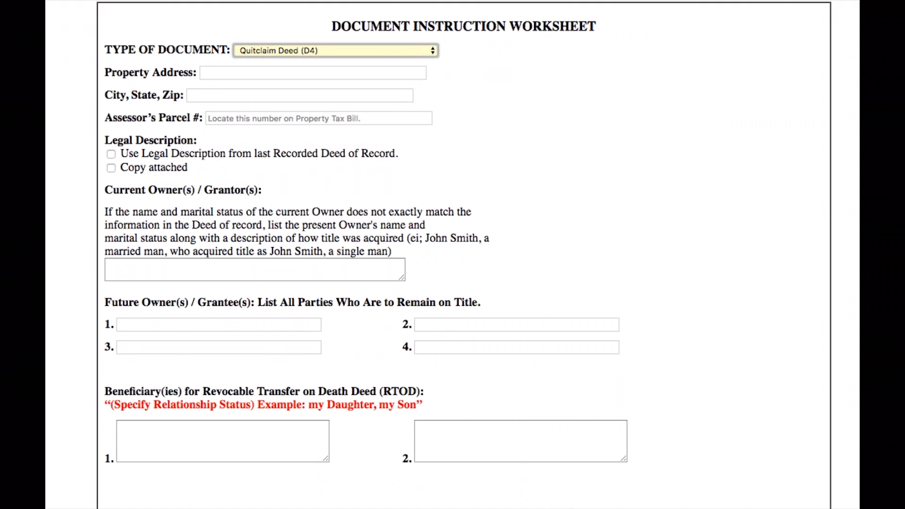
pyautogui.click(361, 73)
pyautogui.write('217 Civi')
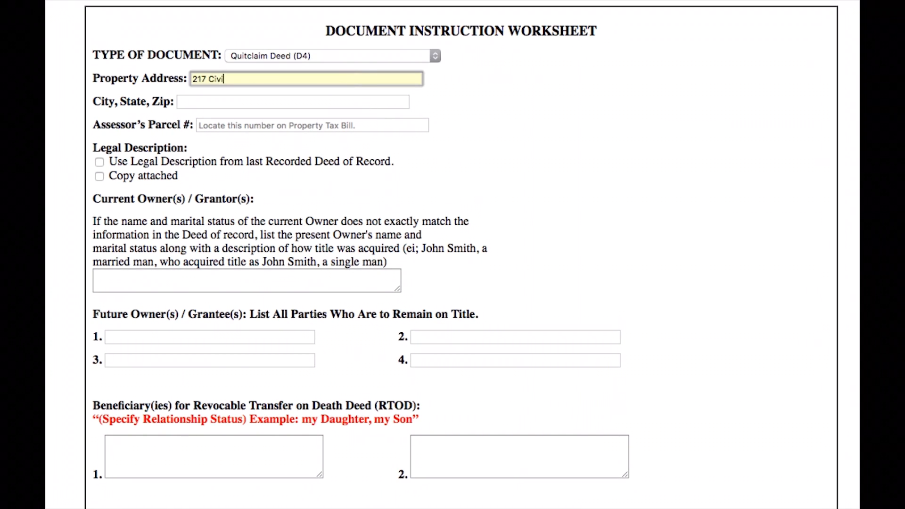
pyautogui.write('c Center Drive, Suite 9')
pyautogui.click(307, 100)
pyautogui.write('Vista, CA 92084')
# Step: Enter the assessor's parcel number and choose to use the legal description from the last recorded deed of record
pyautogui.click(297, 124)
pyautogui.write('456')
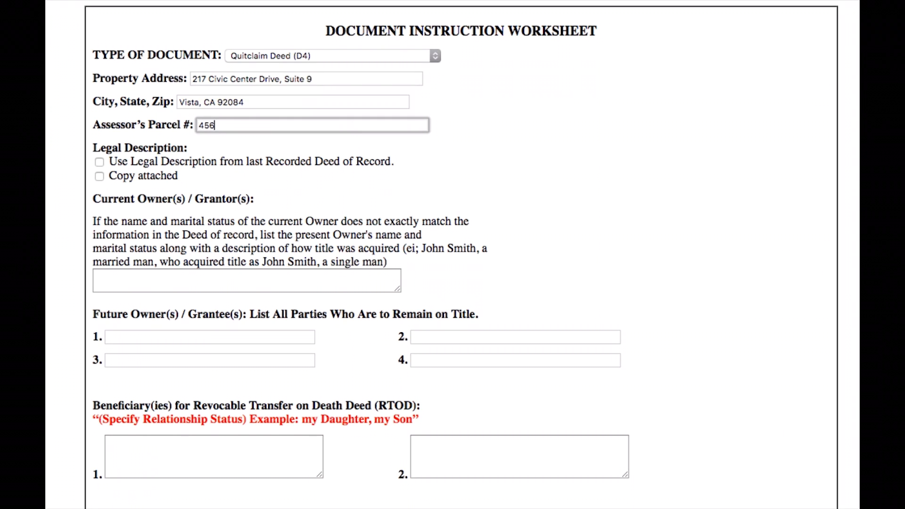
pyautogui.write('-123-89-00')
pyautogui.click(99, 162)
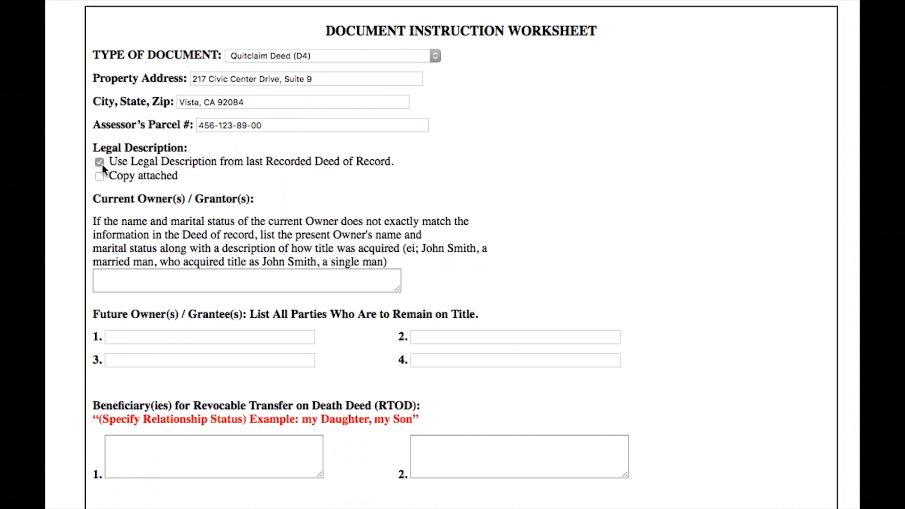
# Step: List "Your Name" as the first future owner and "Spouse's Name" as the second
pyautogui.click(130, 336)
pyautogui.write('Your Name')
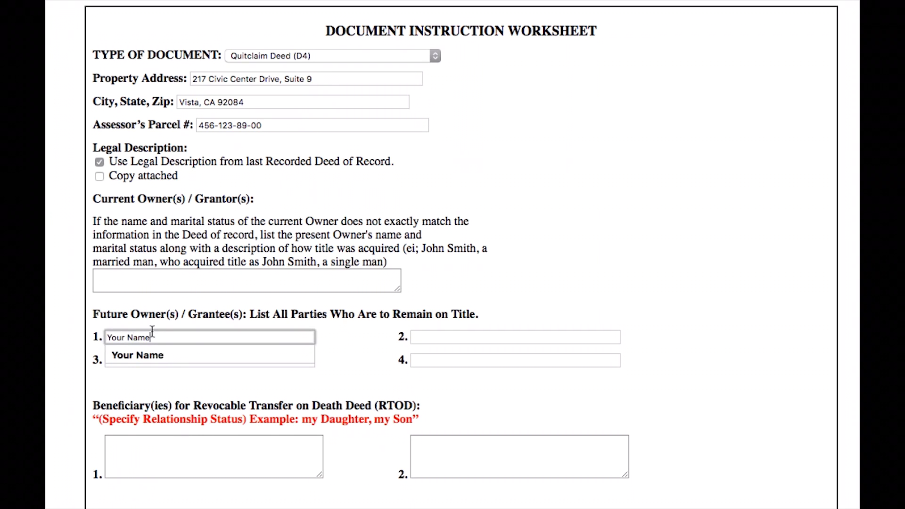
pyautogui.click(425, 333)
pyautogui.write("Spouse's Nam")
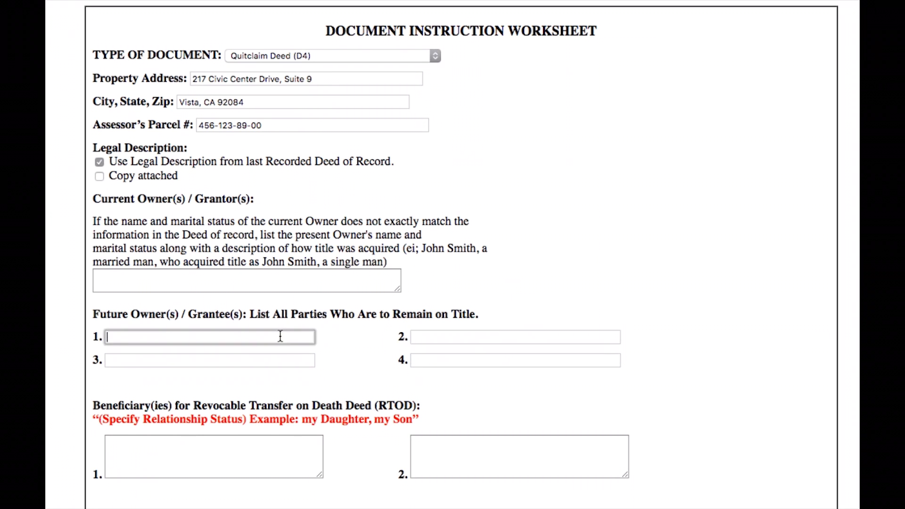
# Step: Replace the listed future owners with "See Below" as the first entry
pyautogui.write('See Bel')
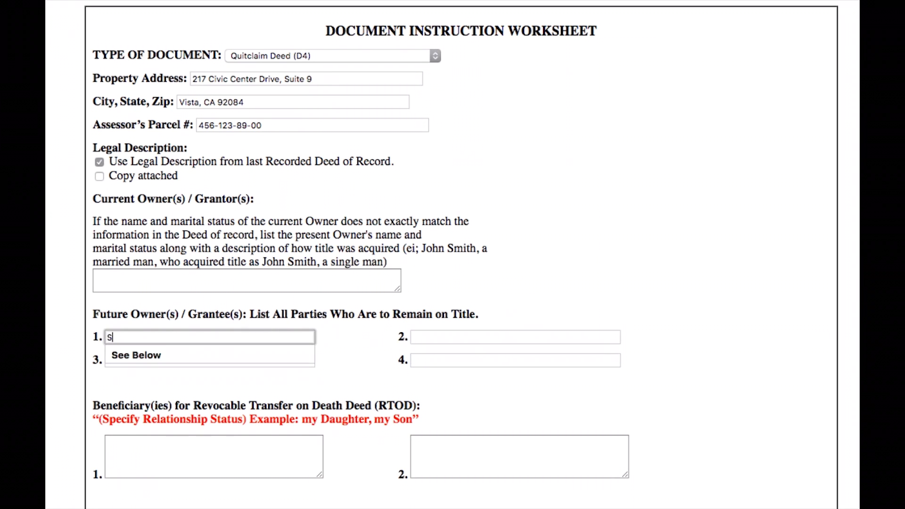
pyautogui.write('ow')
pyautogui.click(257, 321)
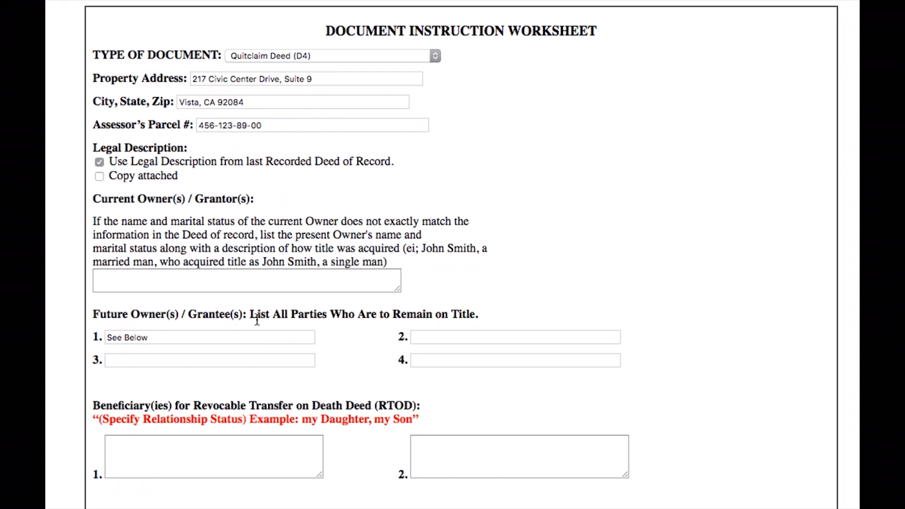
# Step: Mark the future owner as a trust and enter "Trust Name", "Name(s) of Trustees" and "Date of Trust" in its details
pyautogui.scroll(-10, 450, 151)
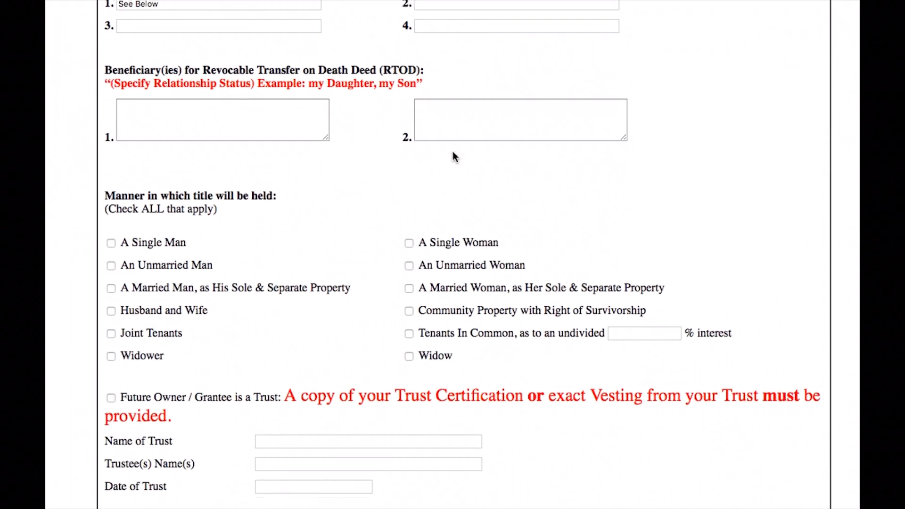
pyautogui.scroll(-2, 453, 156)
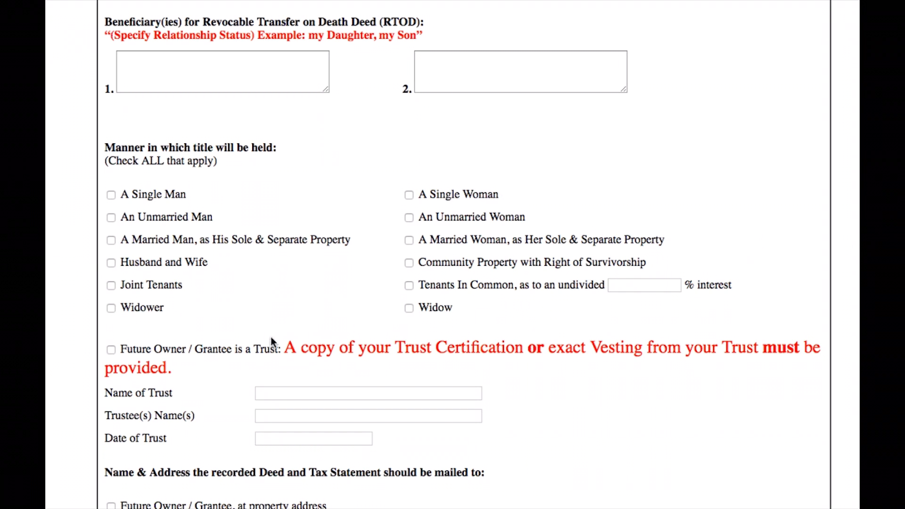
pyautogui.click(112, 350)
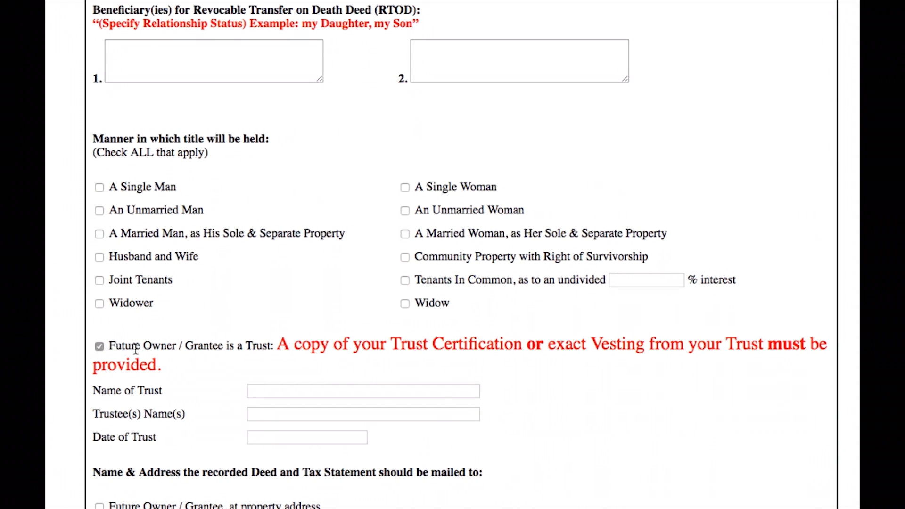
pyautogui.click(263, 388)
pyautogui.write('Trust Name')
pyautogui.click(276, 409)
pyautogui.write('Name(s) ')
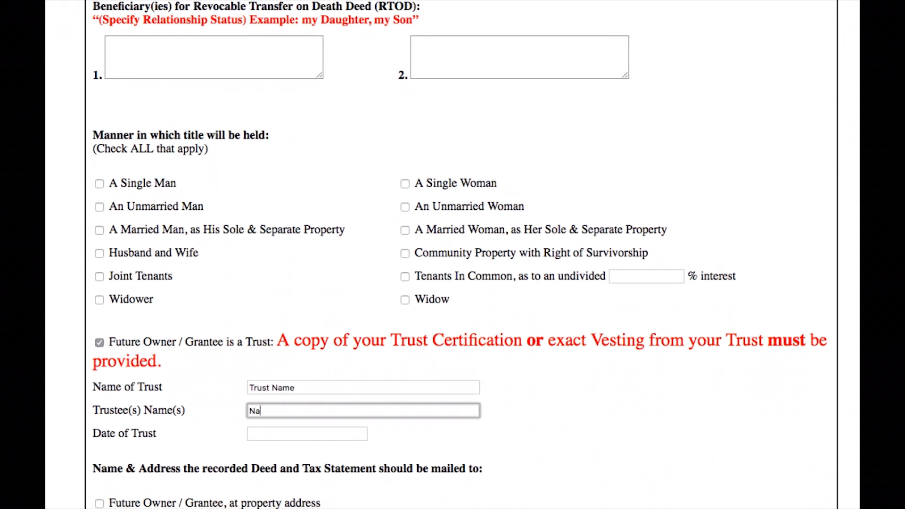
pyautogui.write('of Trustees')
pyautogui.click(264, 433)
pyautogui.write('Date of Trust')
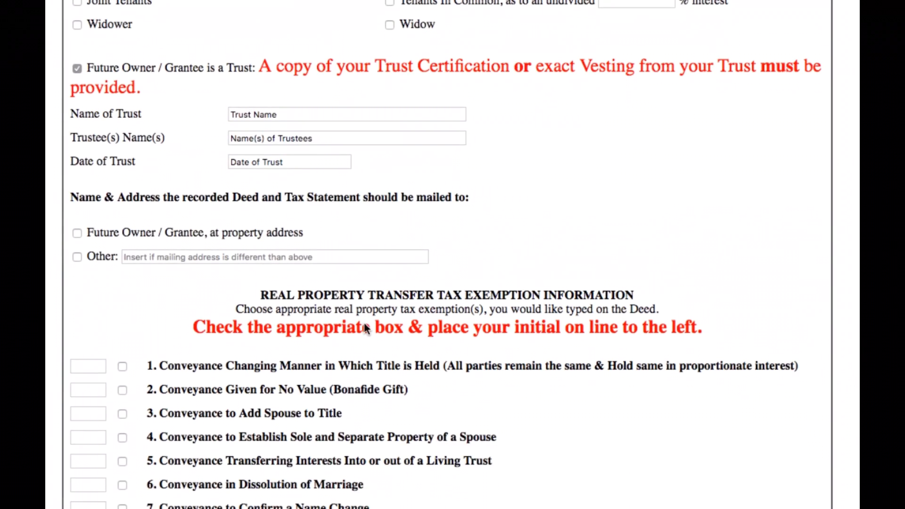
# Step: Choose Other as the mailing destination for the recorded deed and tax statement and enter the mailing address
pyautogui.scroll(-5, 386, 325)
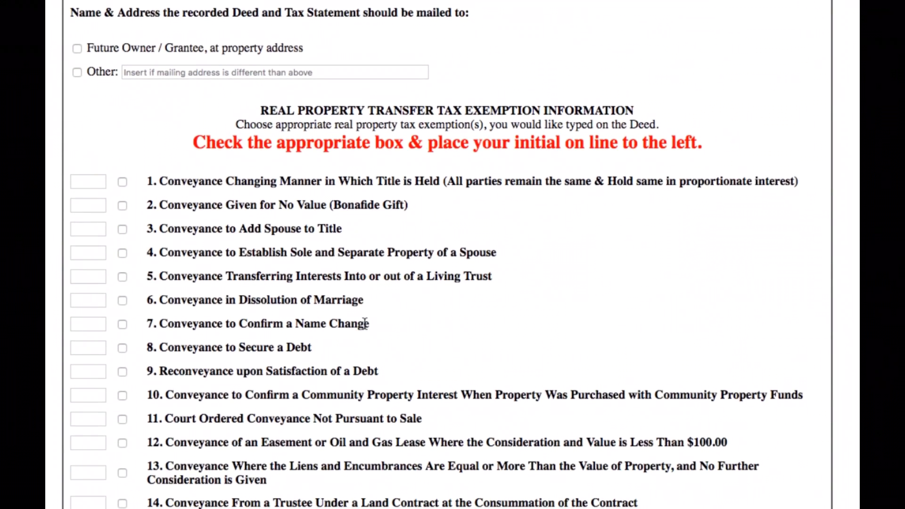
pyautogui.scroll(-1, 364, 323)
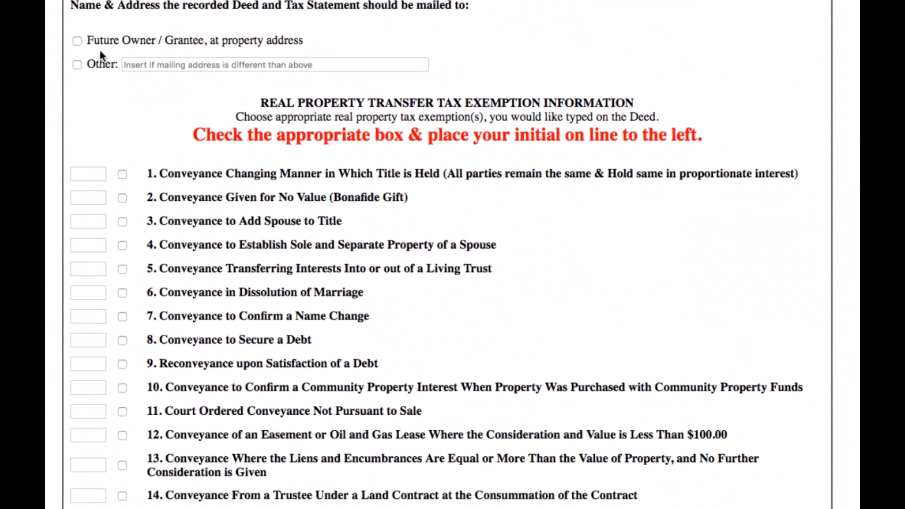
pyautogui.click(77, 41)
pyautogui.click(126, 65)
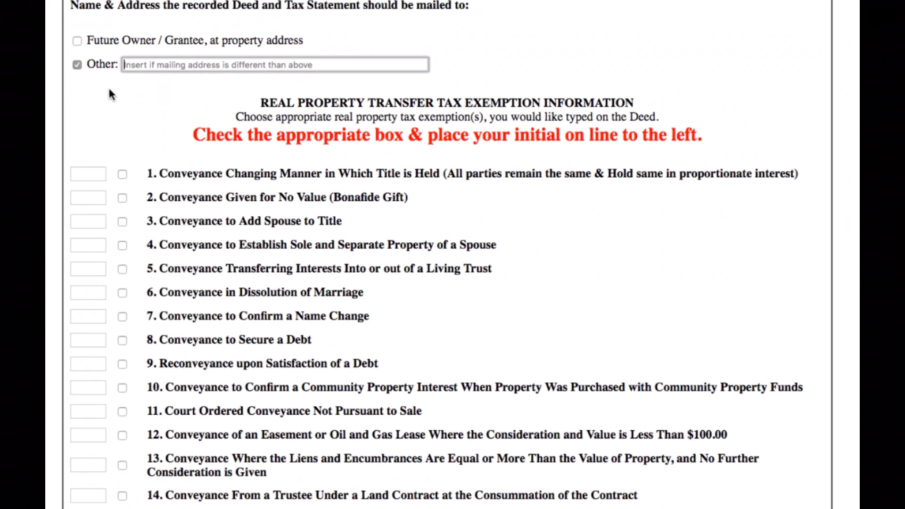
pyautogui.write('P.O. Box 4132, Oceanside, CA 92052')
# Step: Select transfer tax exemption 3, Conveyance to Add Spouse to Title, and enter "Initials" beside it
pyautogui.click(119, 122)
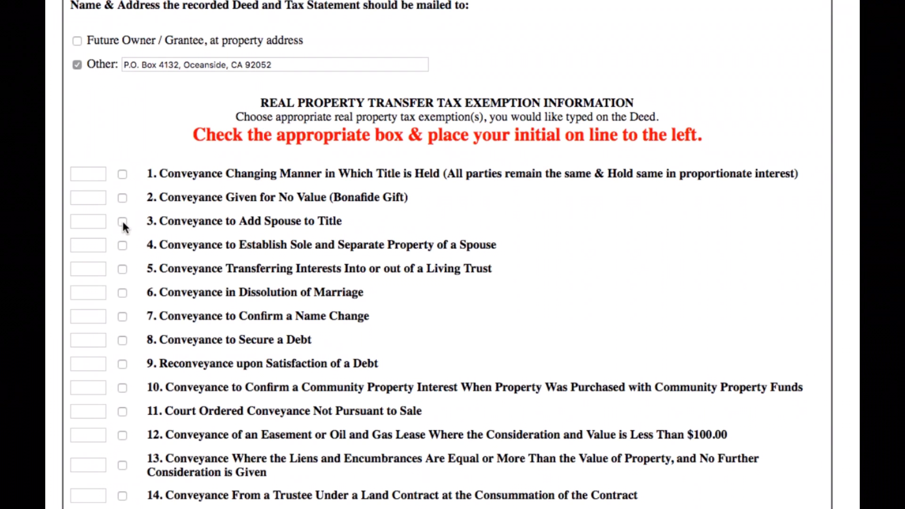
pyautogui.click(104, 222)
pyautogui.write('Initial')
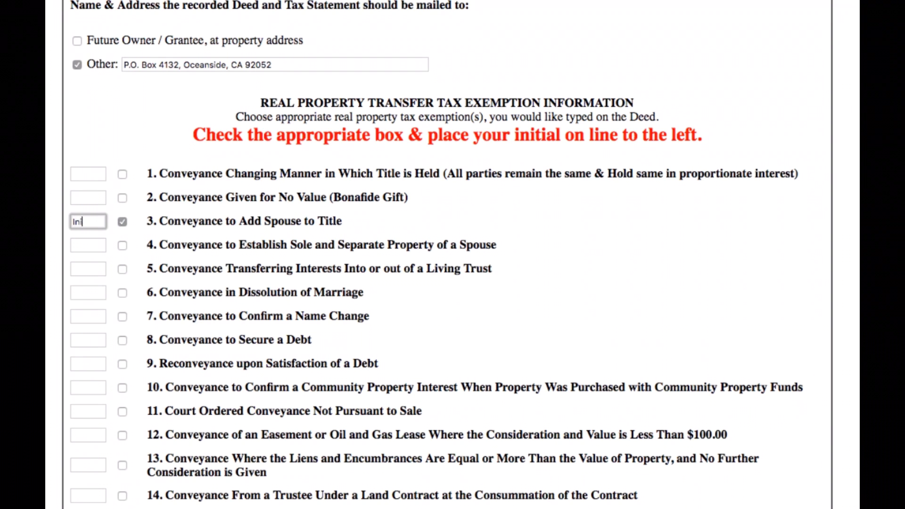
pyautogui.write('s')
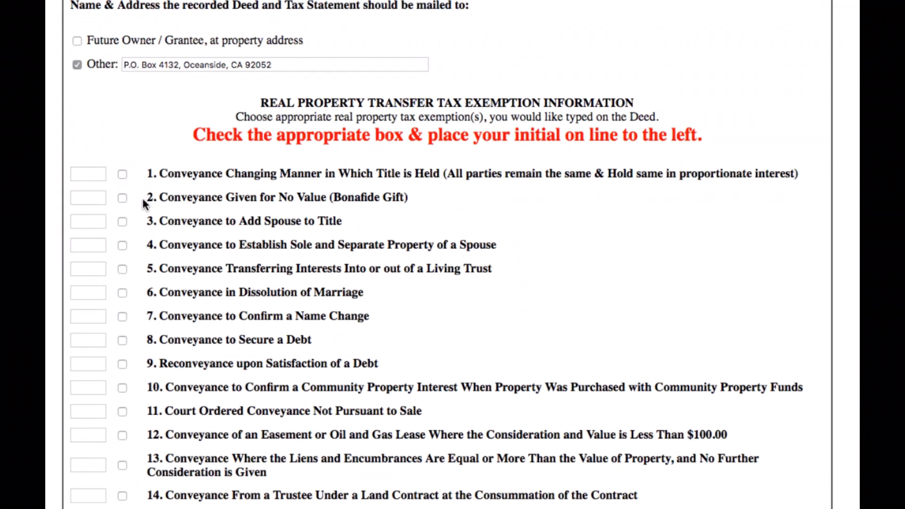
# Step: Select transfer tax exemption 5, for transferring interests into or out of a living trust, and enter "Initials" beside it
pyautogui.click(123, 271)
pyautogui.click(93, 265)
pyautogui.write('Initials')
pyautogui.click(46, 281)
# Step: Select recording fee exemption 5, for a residential dwelling transferred to an owner-occupier, and enter "Initials" beside it
pyautogui.scroll(-10, 46, 281)
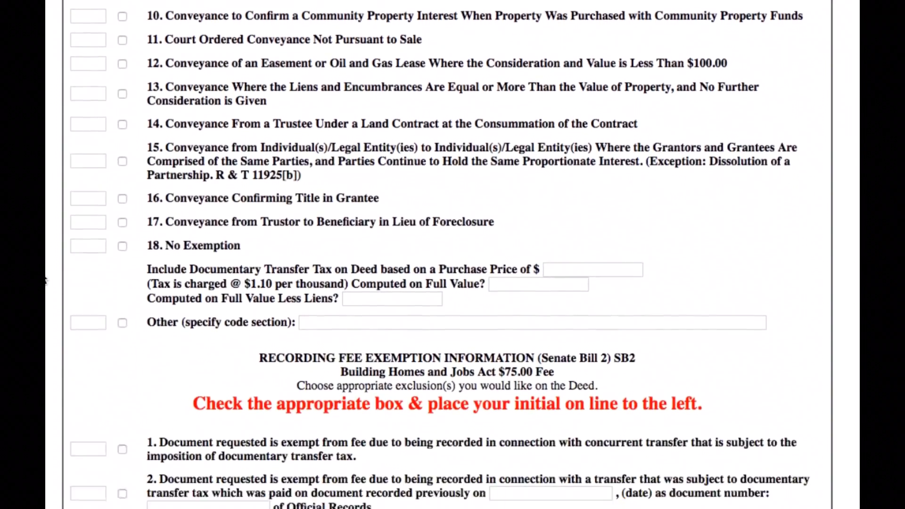
pyautogui.scroll(-5, 46, 280)
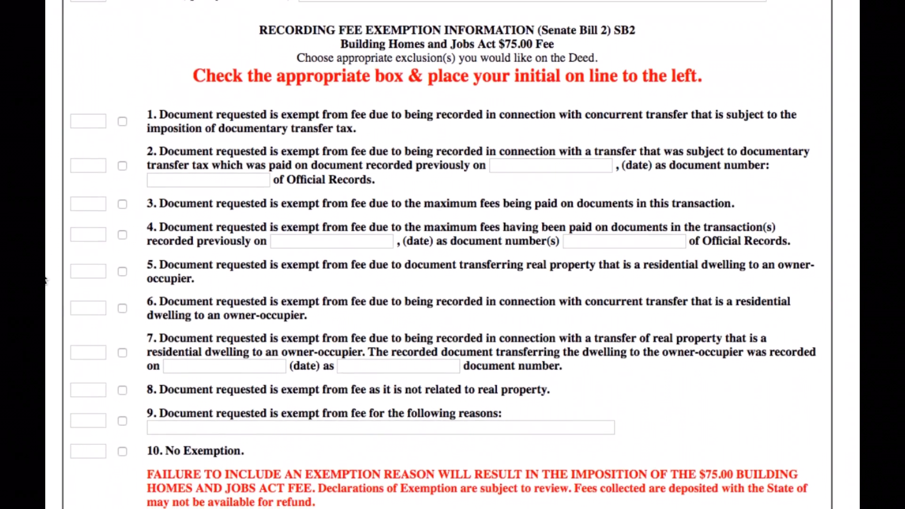
pyautogui.scroll(-1, 46, 280)
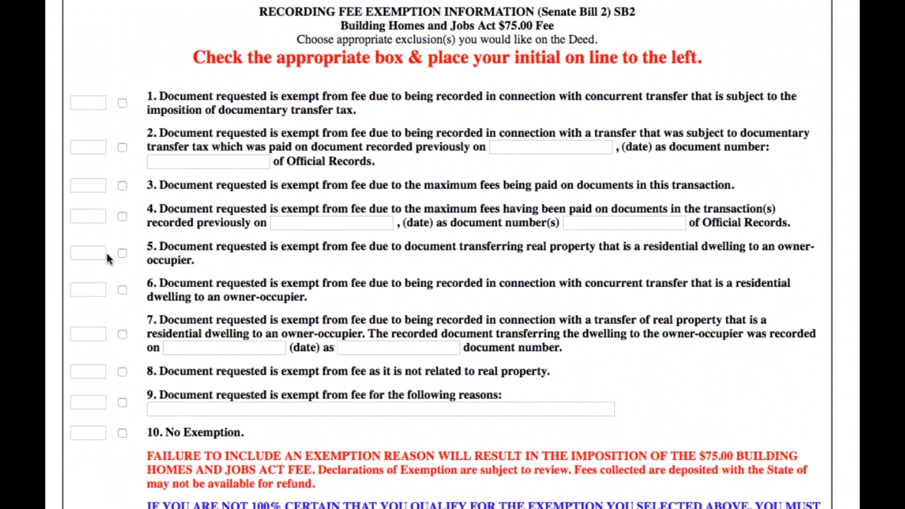
pyautogui.click(122, 254)
pyautogui.click(76, 254)
pyautogui.write('Initials')
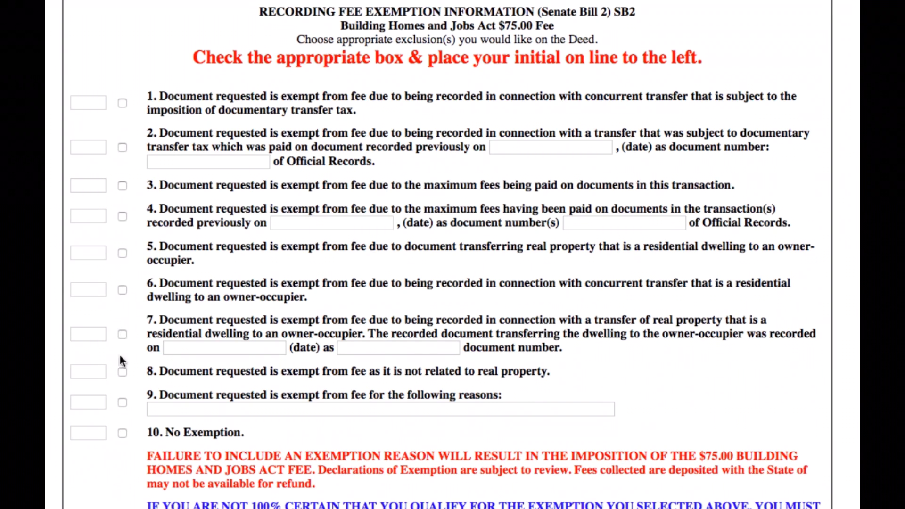
# Step: Select option 10, No Exemption, for the recording fee and enter "Initials" beside it
pyautogui.click(122, 433)
pyautogui.click(98, 432)
pyautogui.write('I')
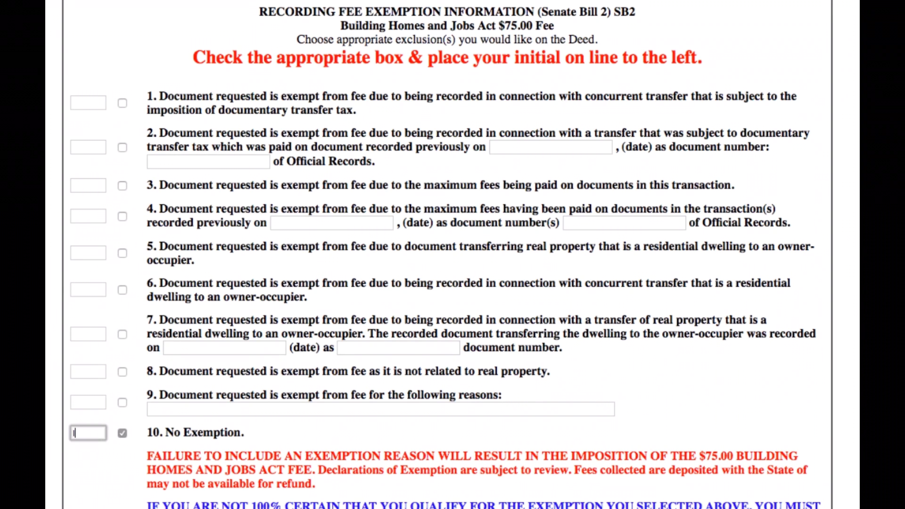
pyautogui.write('nitials')
pyautogui.click(56, 434)
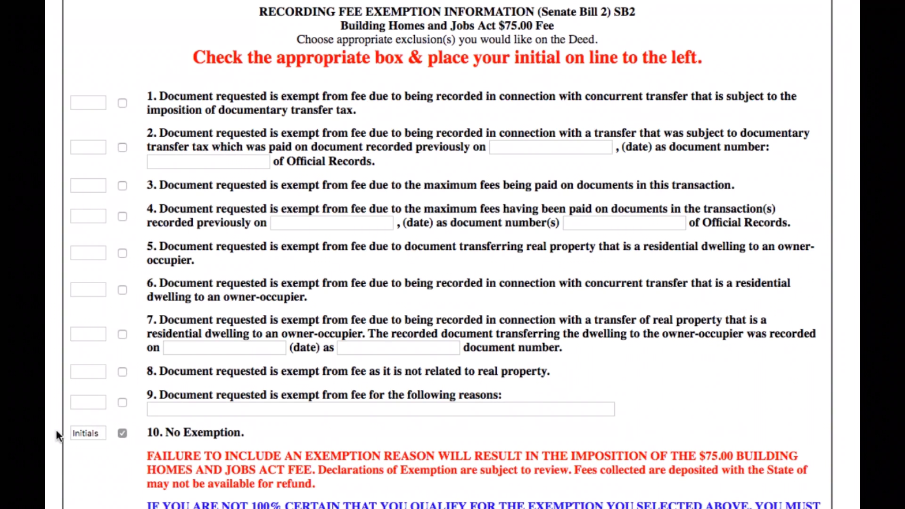
# Step: Sign the worksheet as client with "Your Name" and continue to the referral and disclaimer form
pyautogui.scroll(-10, 57, 435)
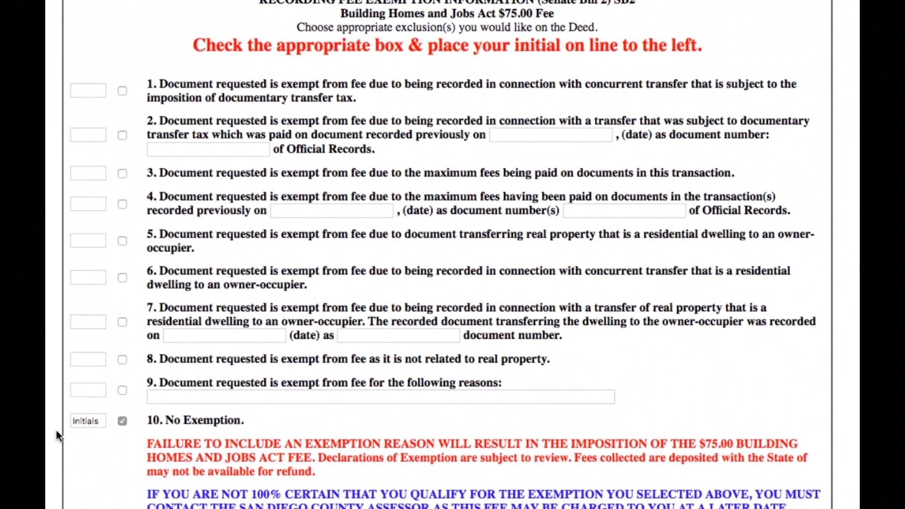
pyautogui.scroll(-5, 57, 434)
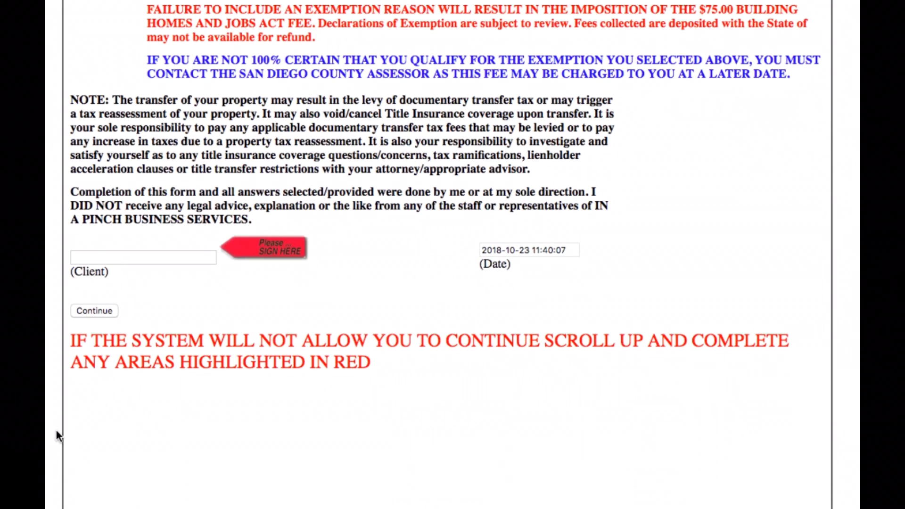
pyautogui.click(79, 258)
pyautogui.write('Your Name')
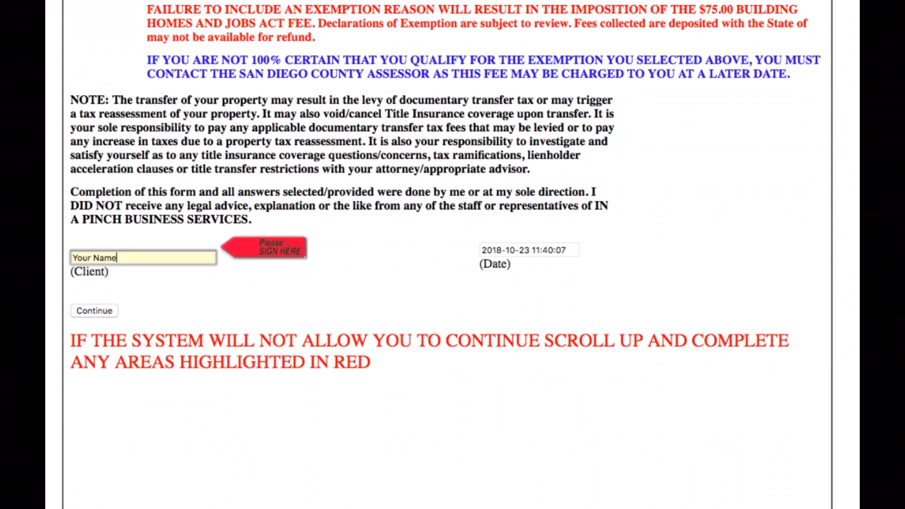
pyautogui.click(87, 307)
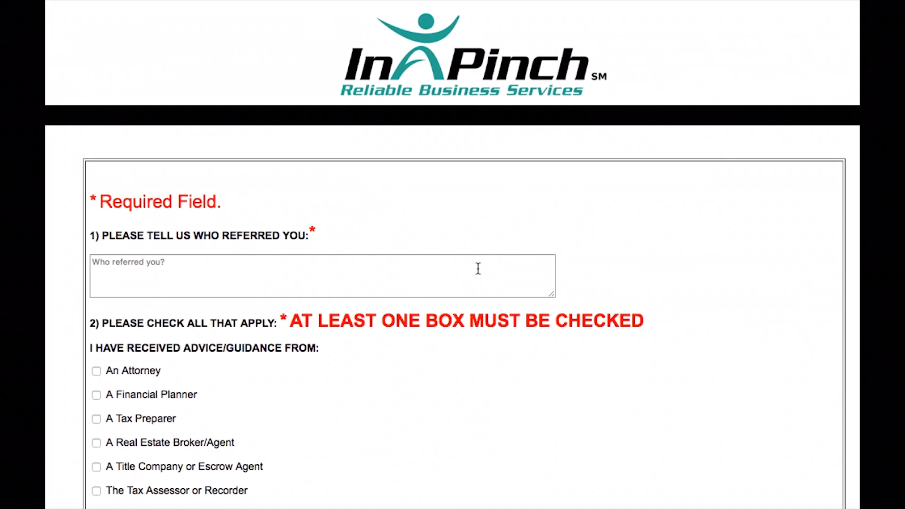
# Step: Enter "Name / Company" as the referral source and initial all three disclaimers with "Your Initials"
pyautogui.write('Name / ')
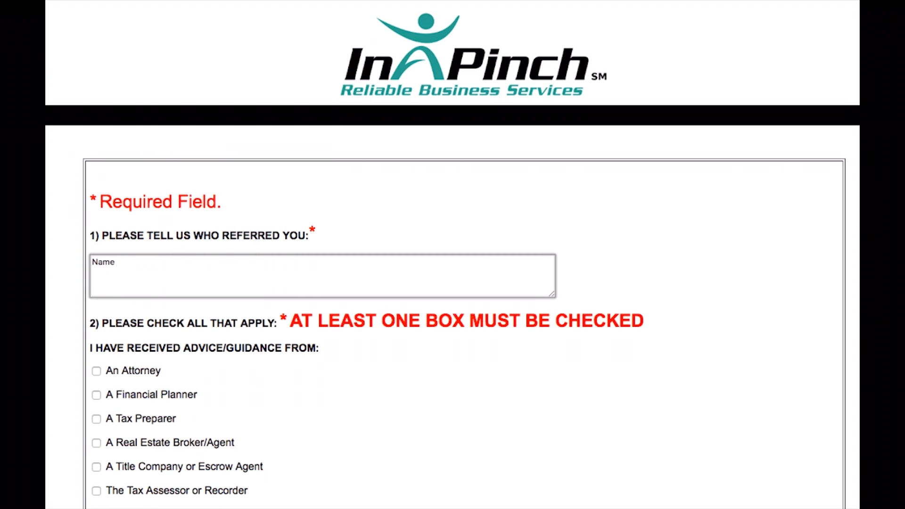
pyautogui.write('Company')
pyautogui.scroll(-5, 81, 254)
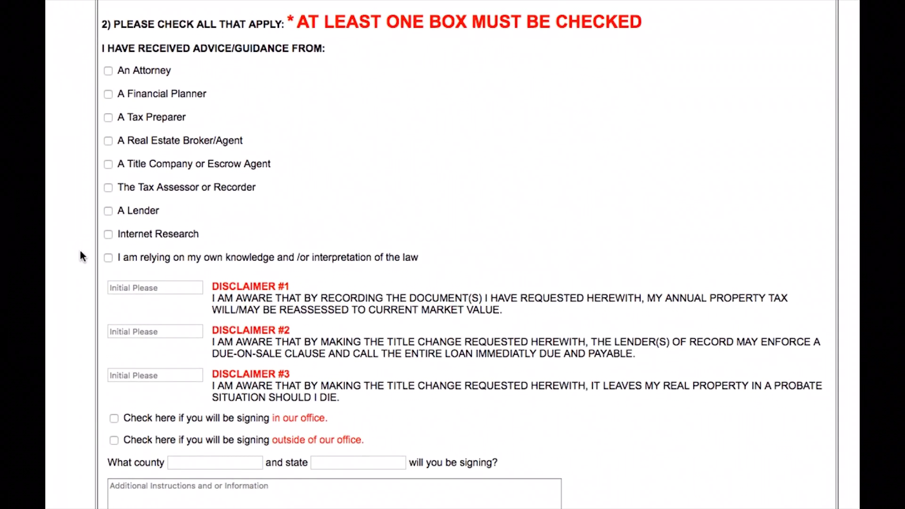
pyautogui.scroll(-1, 80, 251)
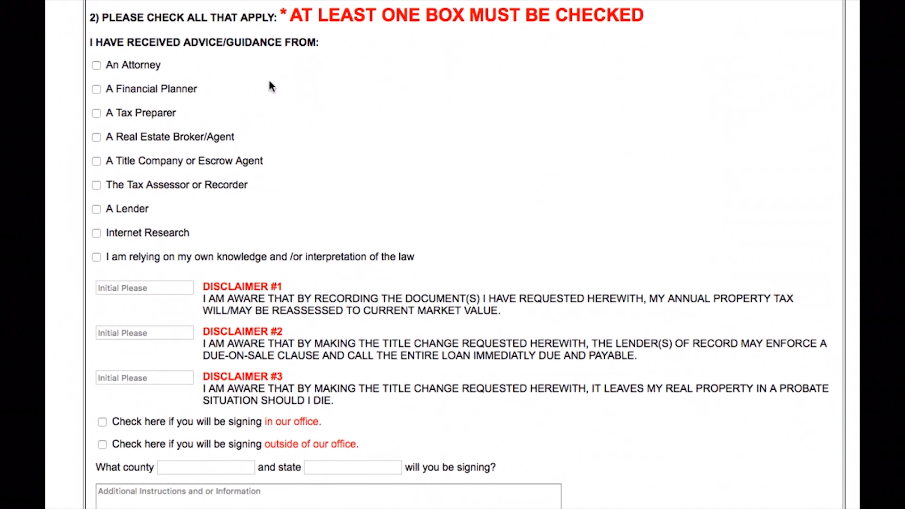
pyautogui.click(136, 288)
pyautogui.write('Your ')
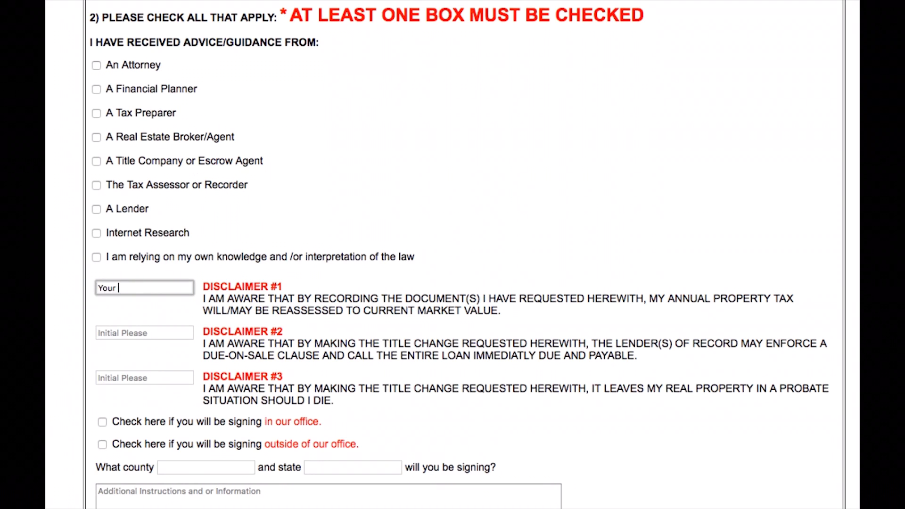
pyautogui.write('Initials')
pyautogui.click(111, 333)
pyautogui.write('Your Initials')
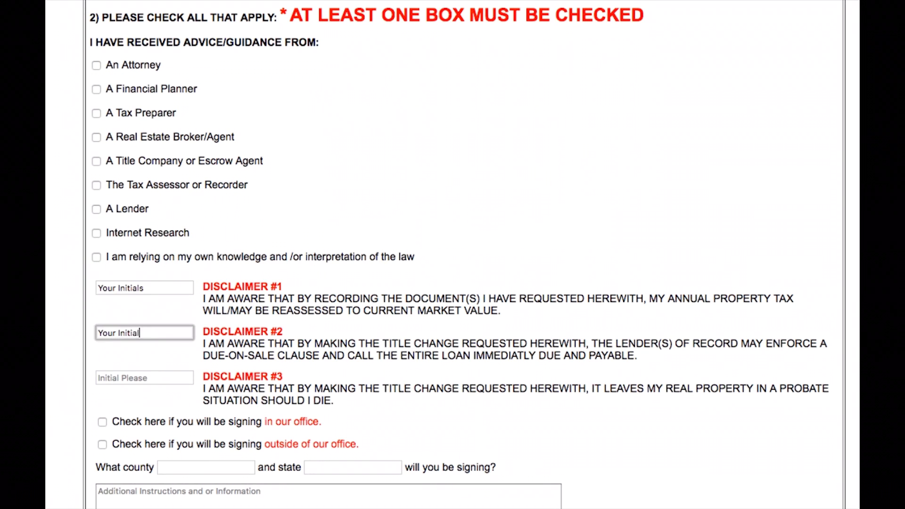
pyautogui.click(110, 377)
pyautogui.write('Your Initials')
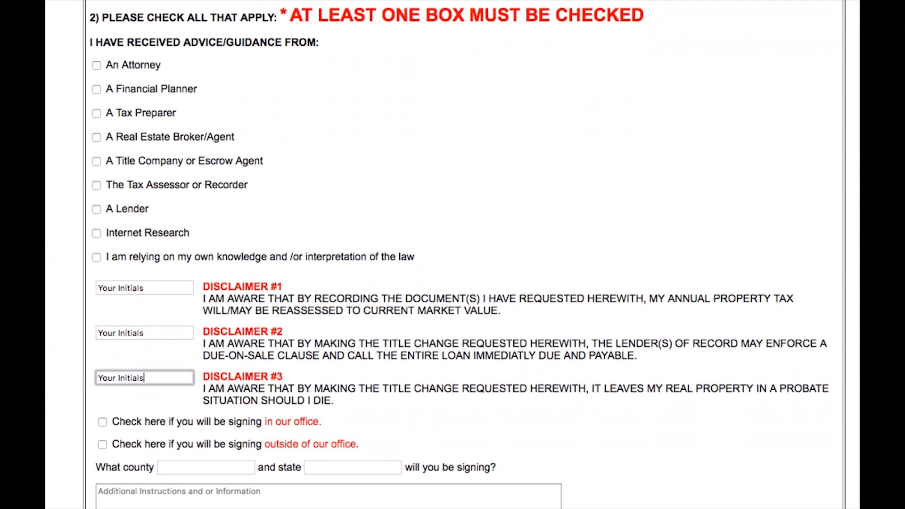
pyautogui.click(444, 276)
# Step: Indicate signing outside of the office and enter "County" and "State" as the signing location
pyautogui.scroll(-4, 444, 276)
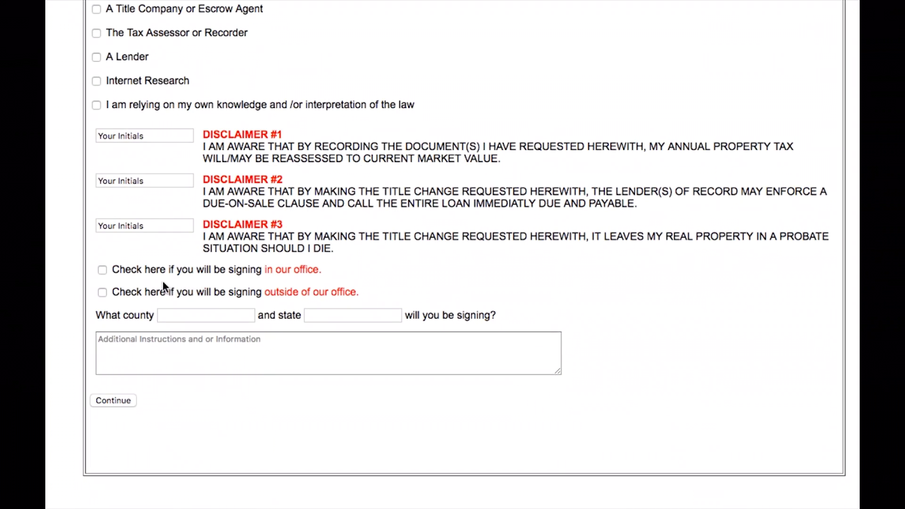
pyautogui.click(103, 293)
pyautogui.click(176, 316)
pyautogui.write('County')
pyautogui.click(324, 315)
pyautogui.write('state')
pyautogui.click(534, 288)
# Step: Enter "The Property is Free and Clear" as the additional instructions, and clear the text
pyautogui.click(346, 355)
pyautogui.write('The Property is Free and Clear')
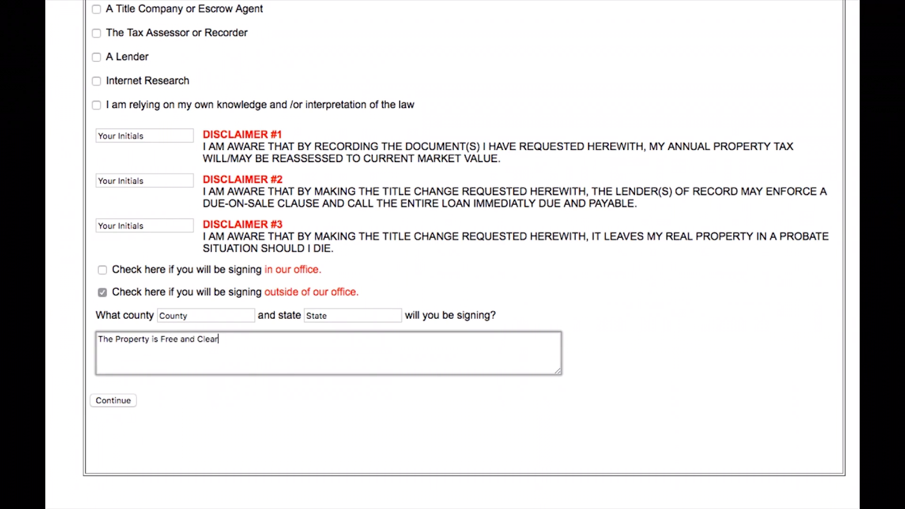
pyautogui.press('super+a')
pyautogui.press('BackSpace')
# Step: Enter "I am placing this order to complete a Refinance" as the additional instructions, and clear the text
pyautogui.write('I am placing this order to complete a Refinance')
pyautogui.press('super+a')
pyautogui.press('BackSpace')
# Step: Enter "Additional Contact Information" as the additional instructions, submit the form and continue past the payment summary
pyautogui.write('A')
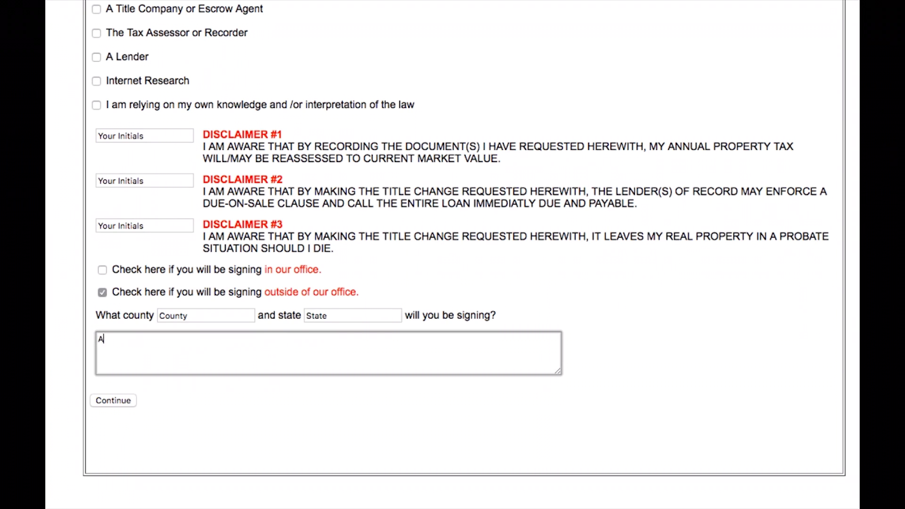
pyautogui.write('dditional Contact Information')
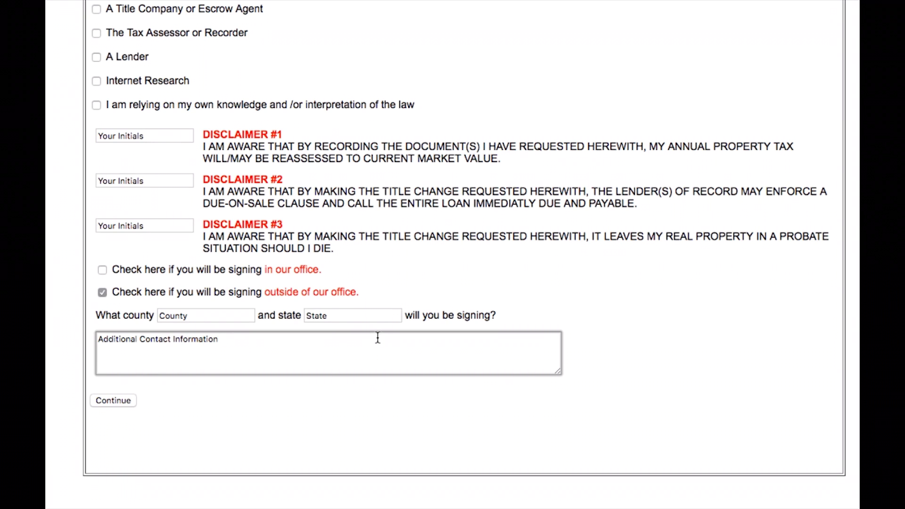
pyautogui.click(122, 401)
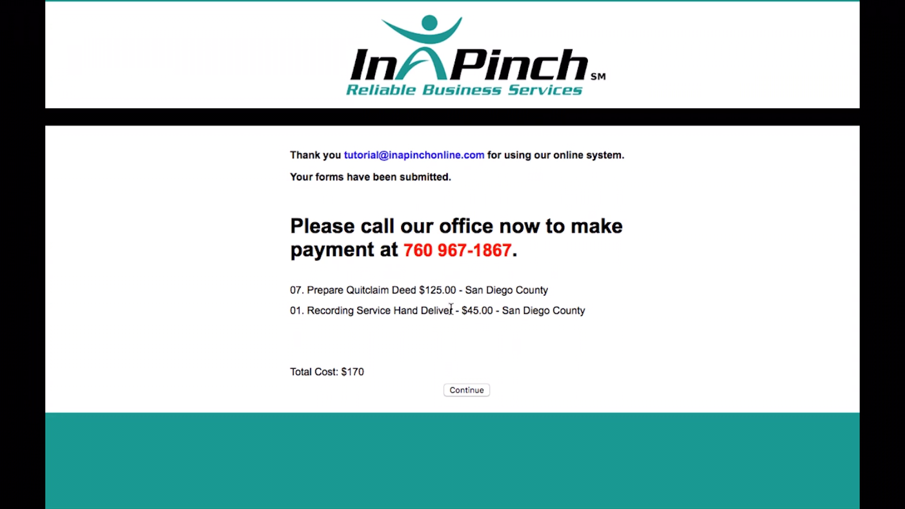
pyautogui.click(455, 392)
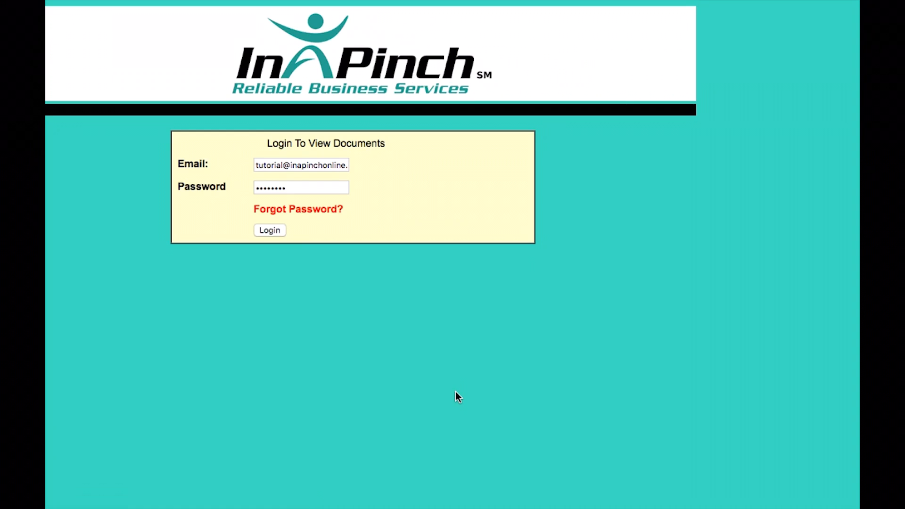